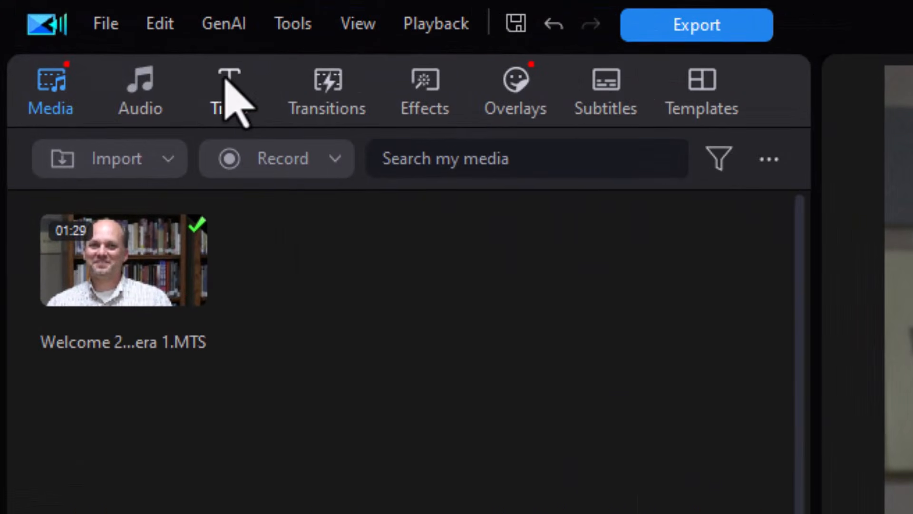
Show the Lower Third title templates in a widened titles library.
{"action": "left_click", "coordinate": [229, 91]}
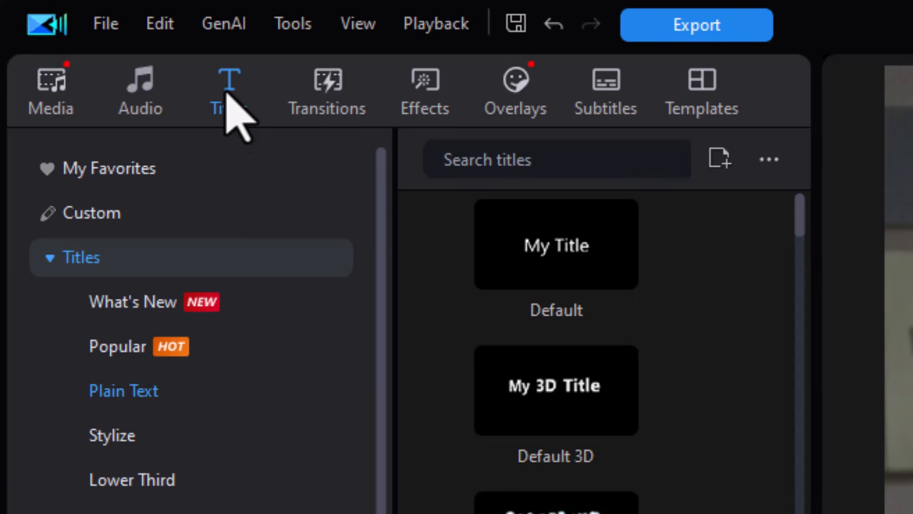
{"action": "left_click", "coordinate": [168, 478]}
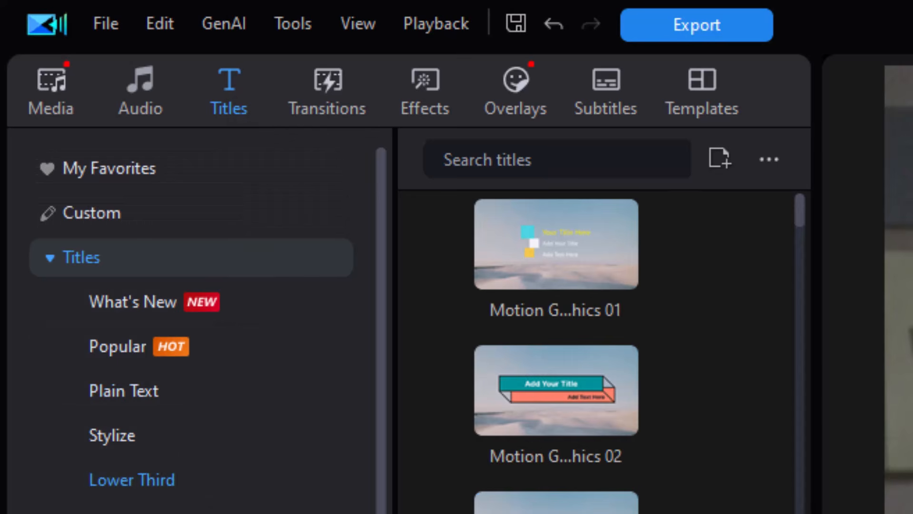
{"action": "left_click", "coordinate": [399, 513]}
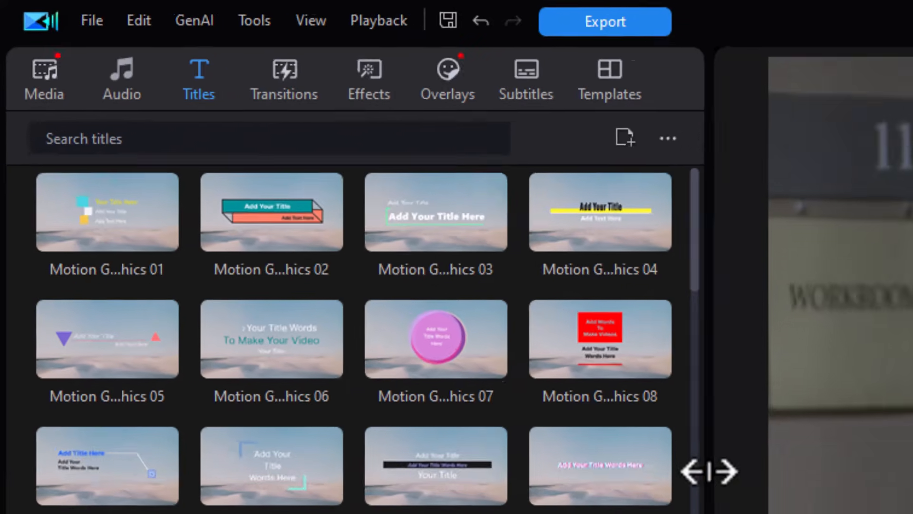
{"action": "left_click_drag", "start_coordinate": [709, 470], "coordinate": [912, 345]}
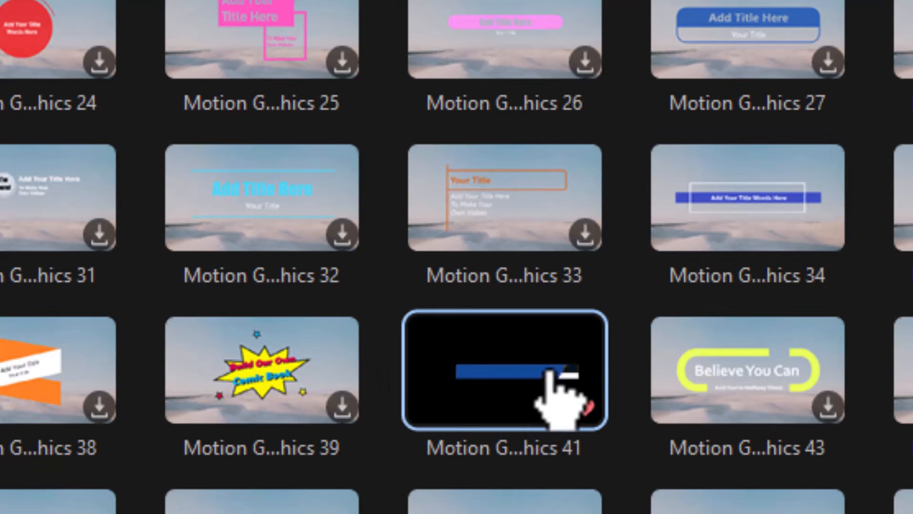
Place Motion Graphics 41 on track 2 starting around 00:30, with the playhead on it.
{"action": "left_click_drag", "start_coordinate": [492, 375], "coordinate": [552, 513]}
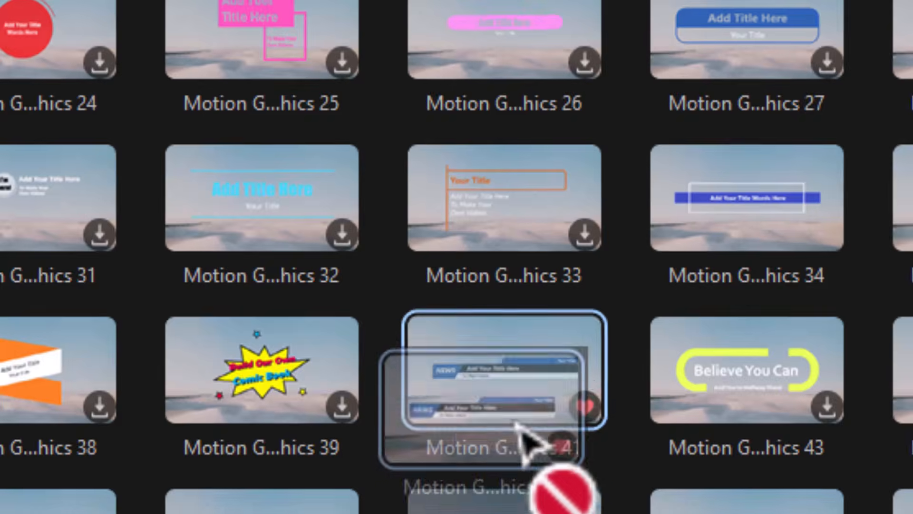
{"action": "mouse_move", "coordinate": [337, 478]}
{"action": "left_mouse_down"}
{"action": "mouse_move", "coordinate": [323, 481]}
{"action": "mouse_move", "coordinate": [323, 474]}
{"action": "left_mouse_up"}
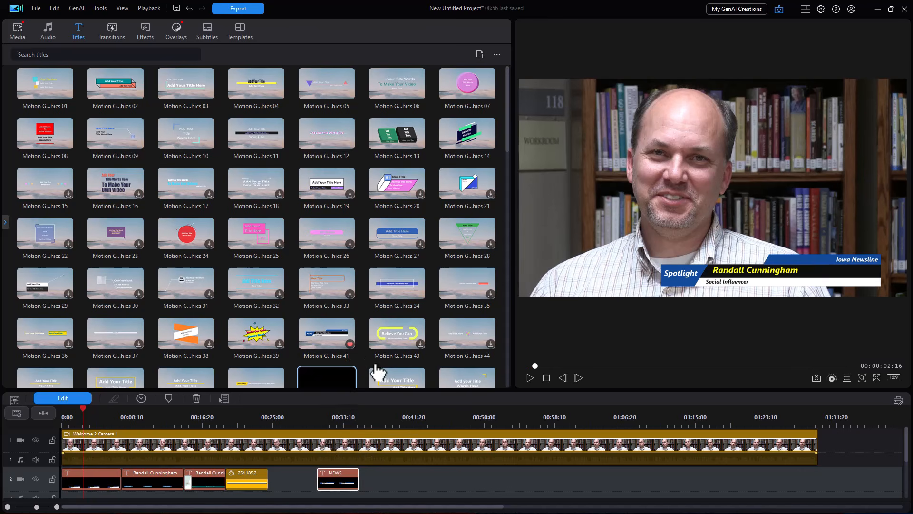
{"action": "left_click_drag", "start_coordinate": [511, 214], "coordinate": [279, 218]}
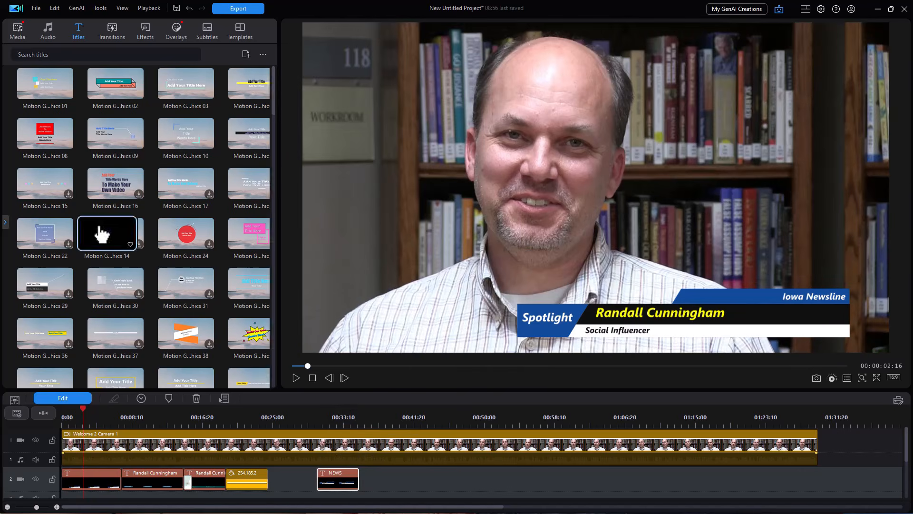
{"action": "left_click", "coordinate": [325, 419]}
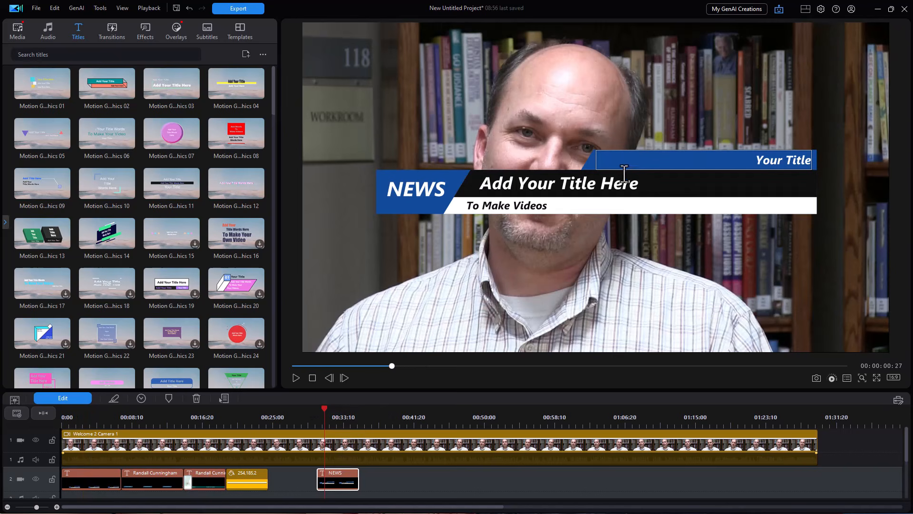
Replace the NEWS and Your Title placeholders with 'Spotlight' and 'Iowa Newsline'.
{"action": "left_click", "coordinate": [70, 397]}
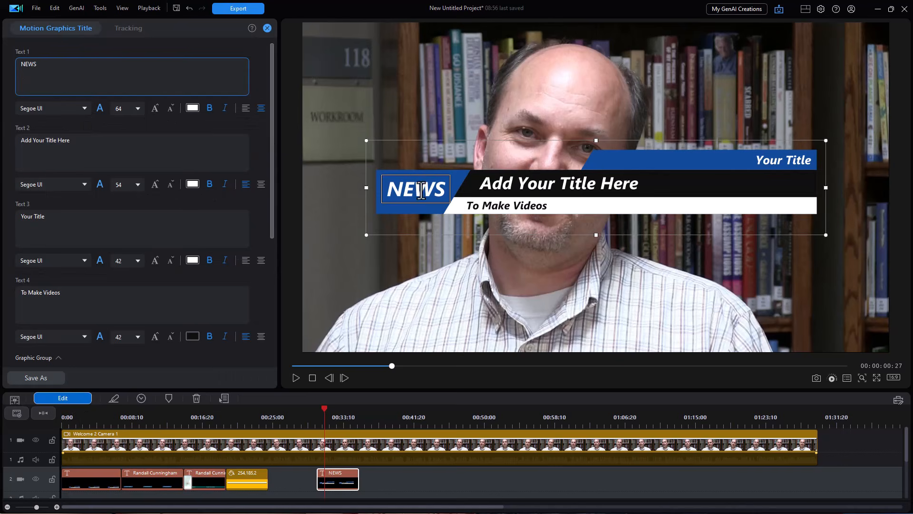
{"action": "left_click_drag", "start_coordinate": [41, 65], "coordinate": [0, 71]}
{"action": "type", "text": "Spotlight"}
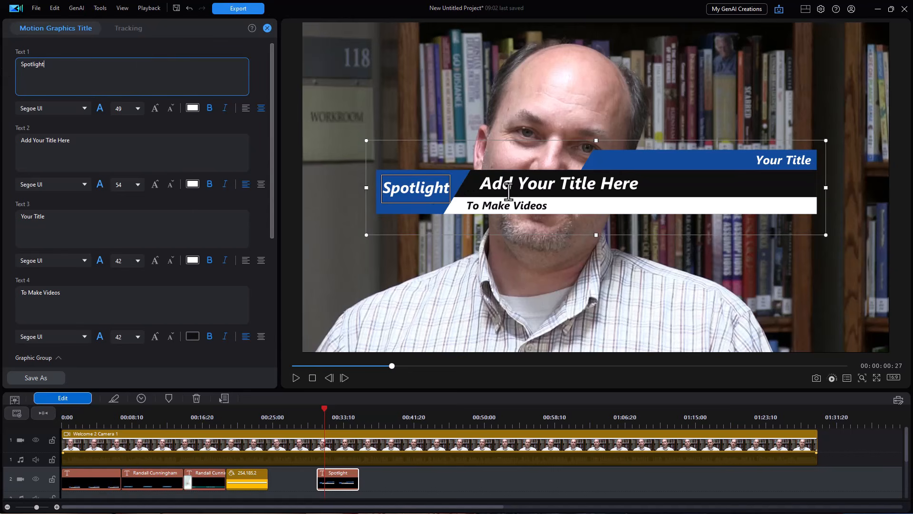
{"action": "left_click", "coordinate": [784, 160]}
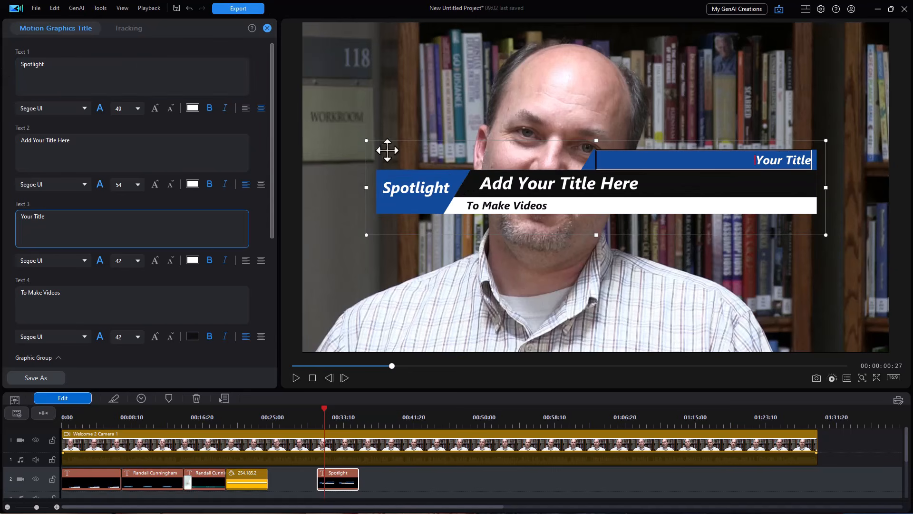
{"action": "left_click_drag", "start_coordinate": [47, 220], "coordinate": [2, 218]}
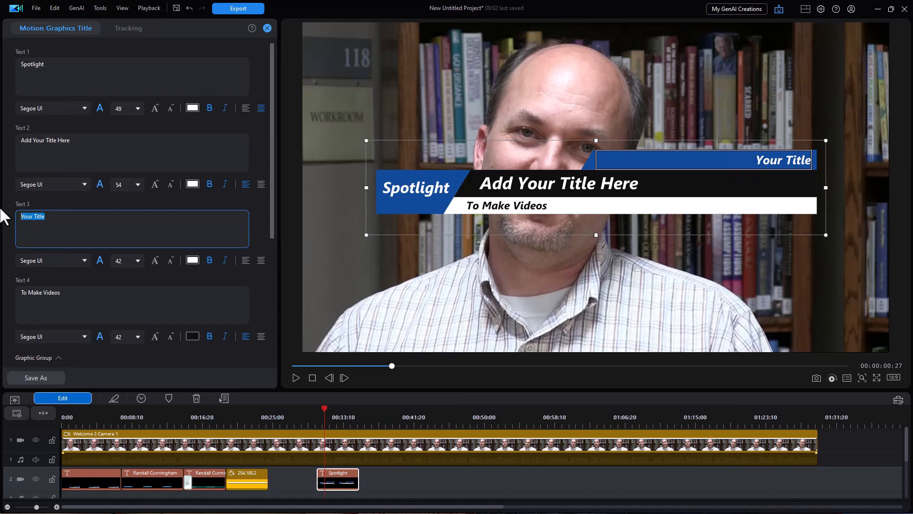
{"action": "type", "text": "Iowa Newsline"}
Replace the remaining placeholders with the interviewee's name and 'Social Influencer', then select the name line.
{"action": "left_click", "coordinate": [542, 184]}
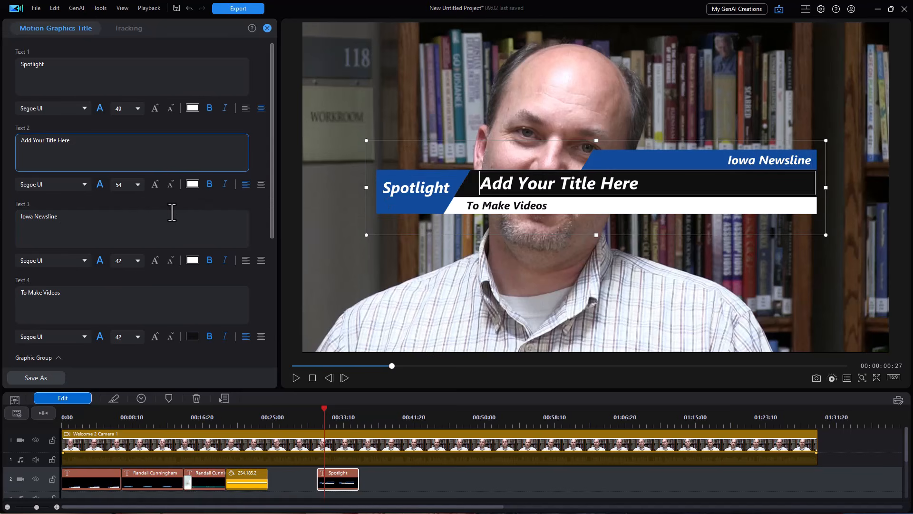
{"action": "left_click_drag", "start_coordinate": [73, 141], "coordinate": [3, 151]}
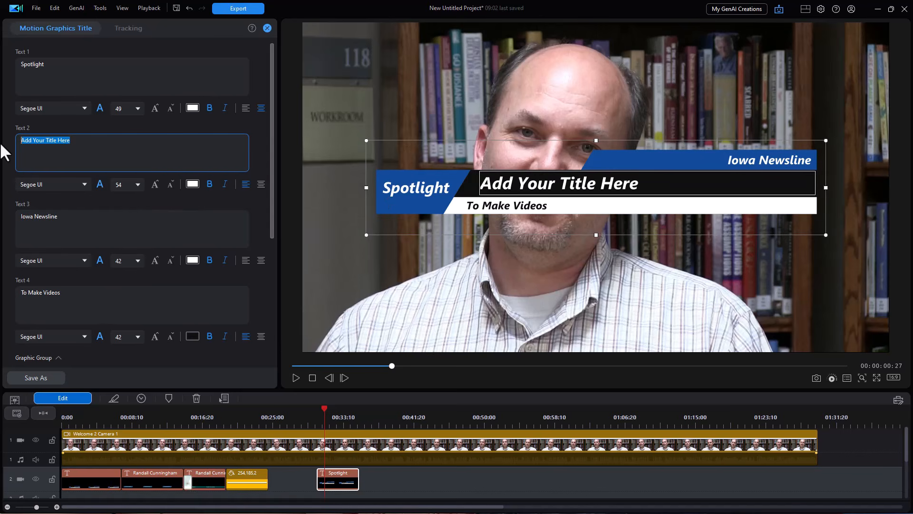
{"action": "left_click", "coordinate": [60, 297]}
{"action": "left_click_drag", "start_coordinate": [78, 298], "coordinate": [0, 295]}
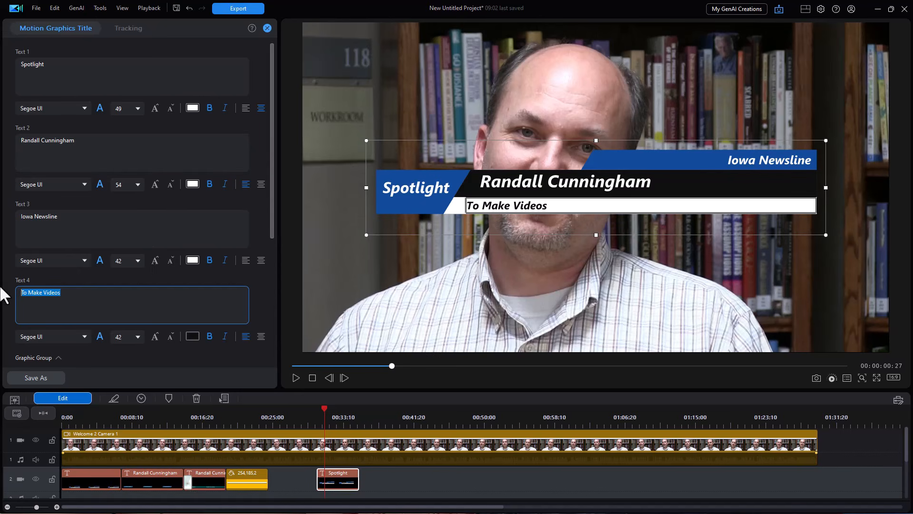
{"action": "type", "text": "Social"}
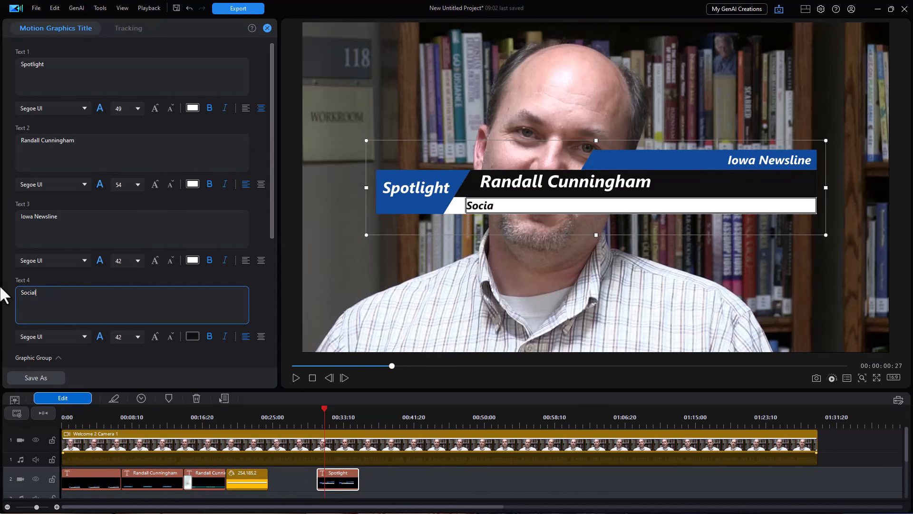
{"action": "type", "text": " Influencer"}
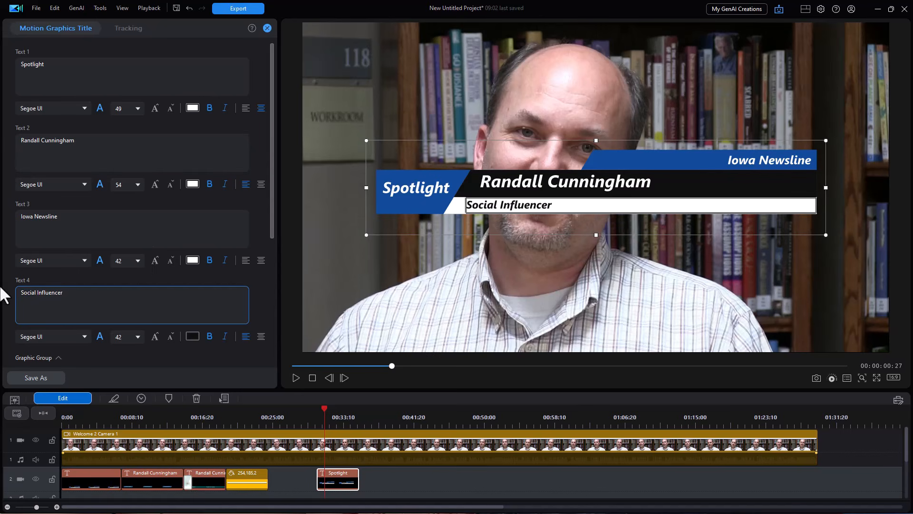
{"action": "left_click", "coordinate": [497, 181]}
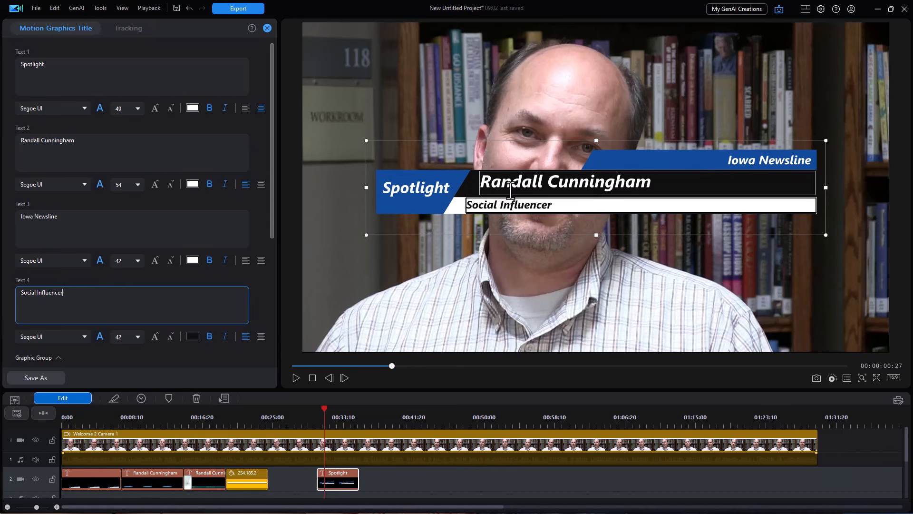
{"action": "left_click", "coordinate": [545, 183]}
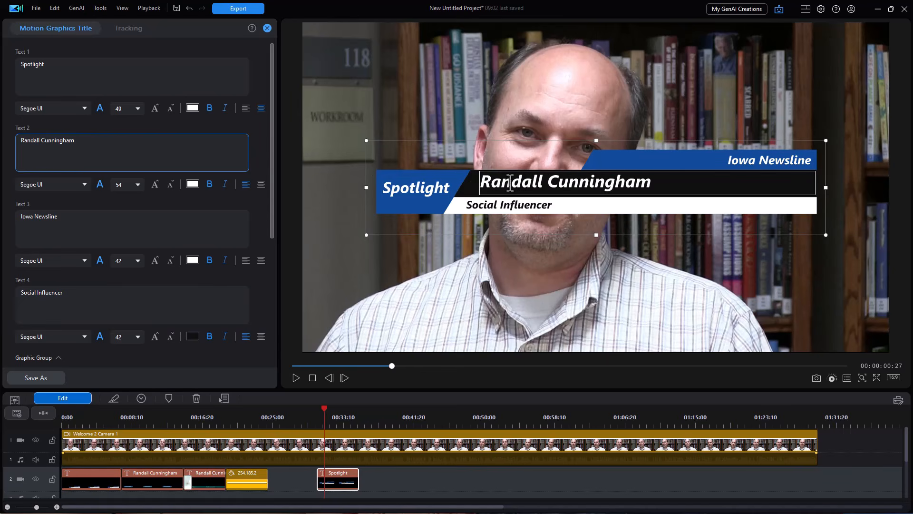
Colour the interviewee's name orange #FFB950, leaving the Spotlight font unchanged.
{"action": "left_click", "coordinate": [192, 185]}
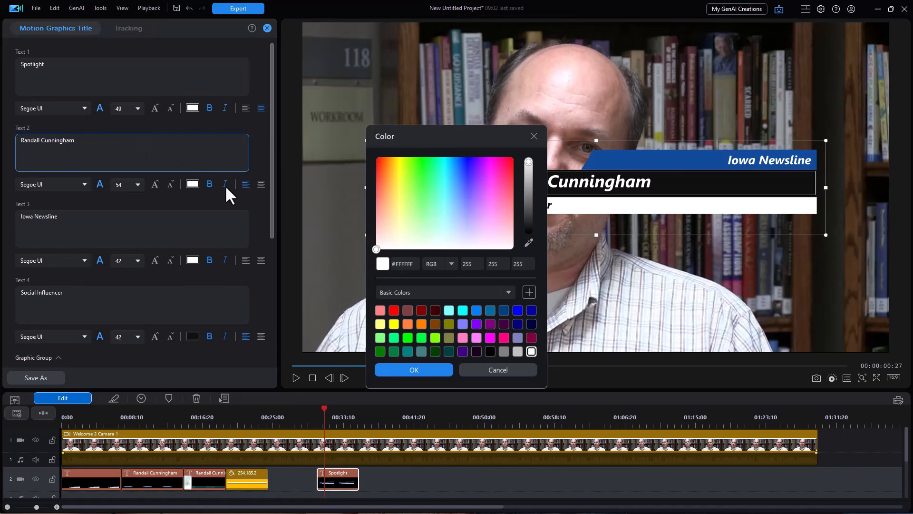
{"action": "left_click", "coordinate": [399, 192]}
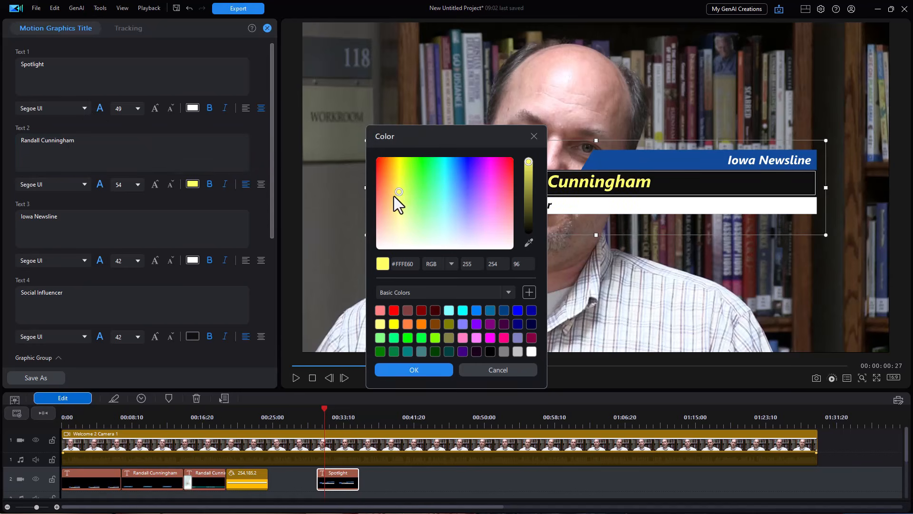
{"action": "left_click_drag", "start_coordinate": [397, 192], "coordinate": [390, 186]}
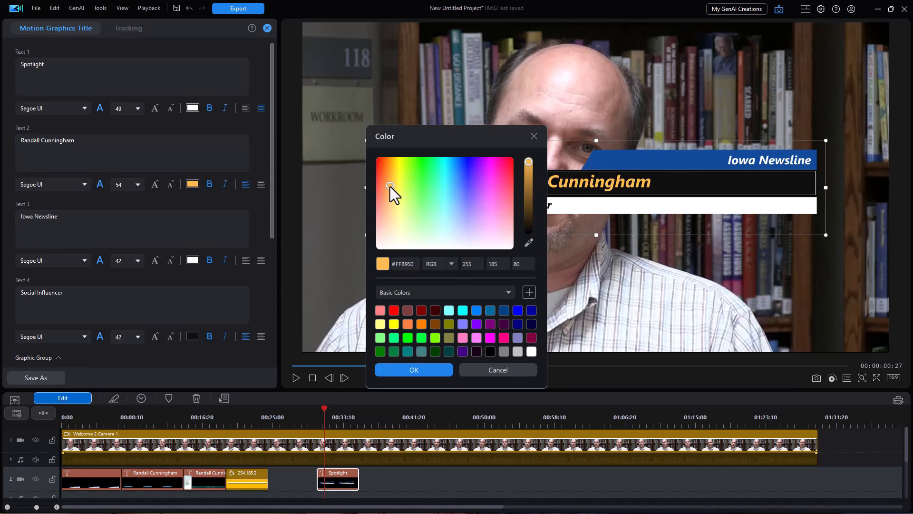
{"action": "left_click", "coordinate": [410, 368]}
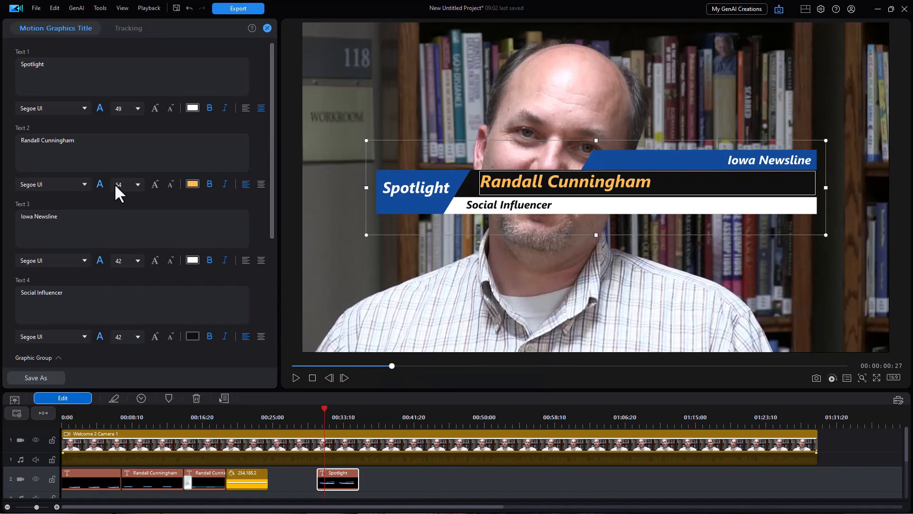
{"action": "left_click", "coordinate": [84, 108]}
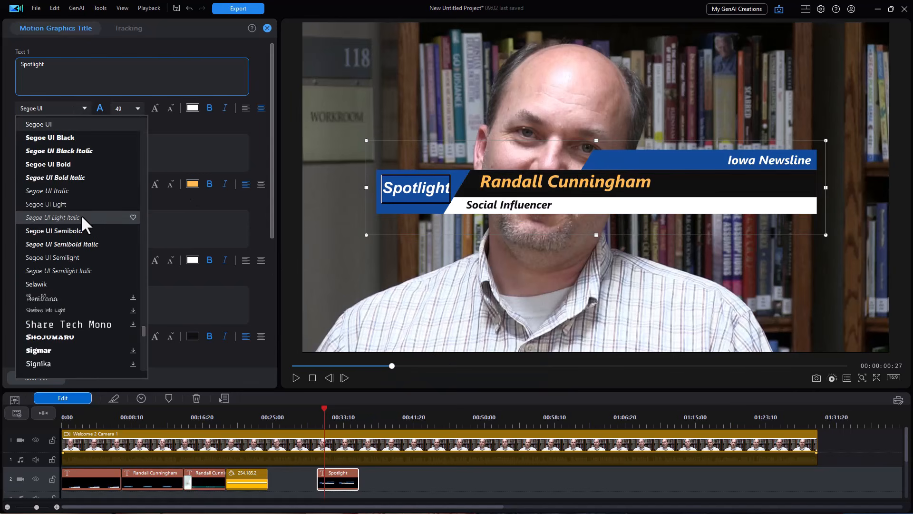
{"action": "key", "text": "Escape"}
{"action": "scroll", "coordinate": [34, 178], "scroll_direction": "down", "scroll_amount": 5}
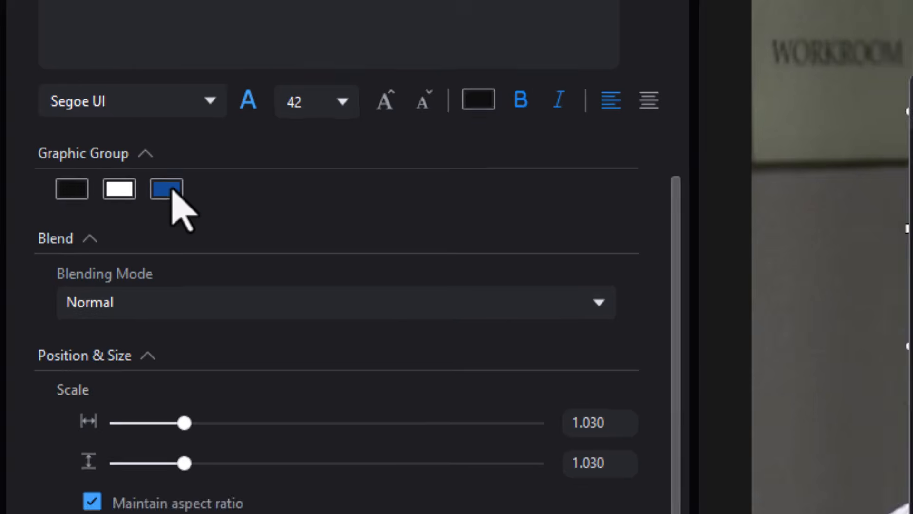
Recolour the top bars green and the name bar dark teal.
{"action": "left_click", "coordinate": [174, 191]}
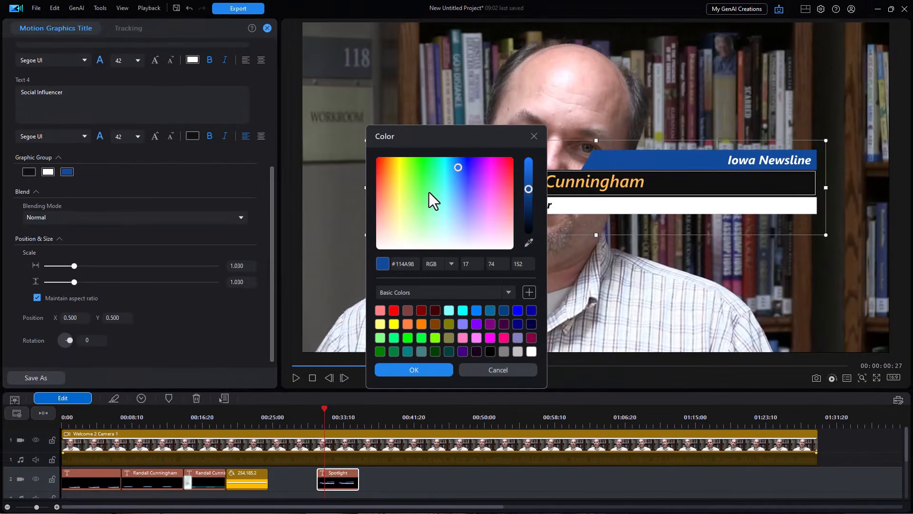
{"action": "left_click", "coordinate": [429, 191]}
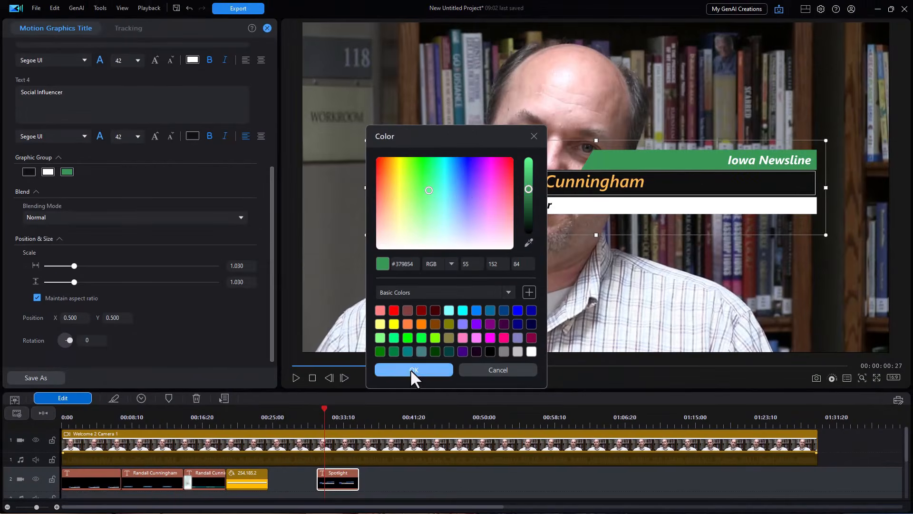
{"action": "left_click", "coordinate": [422, 373]}
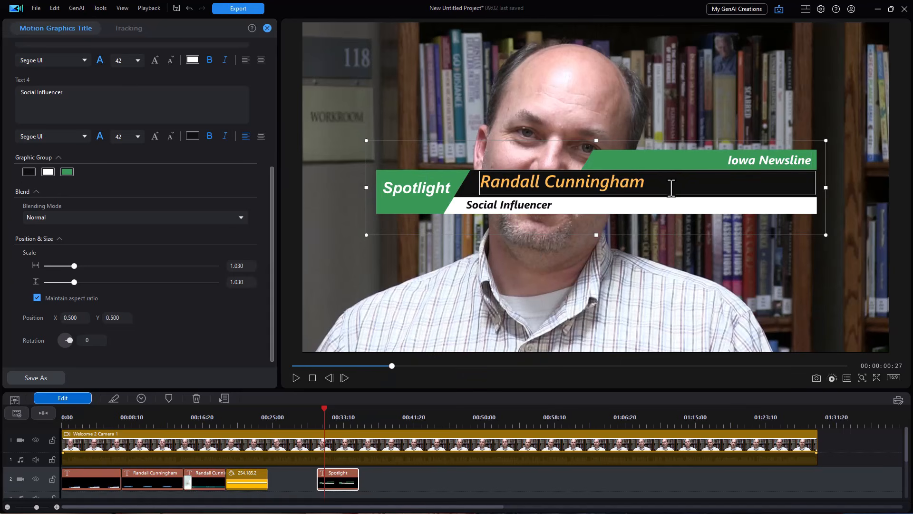
{"action": "left_click", "coordinate": [28, 172]}
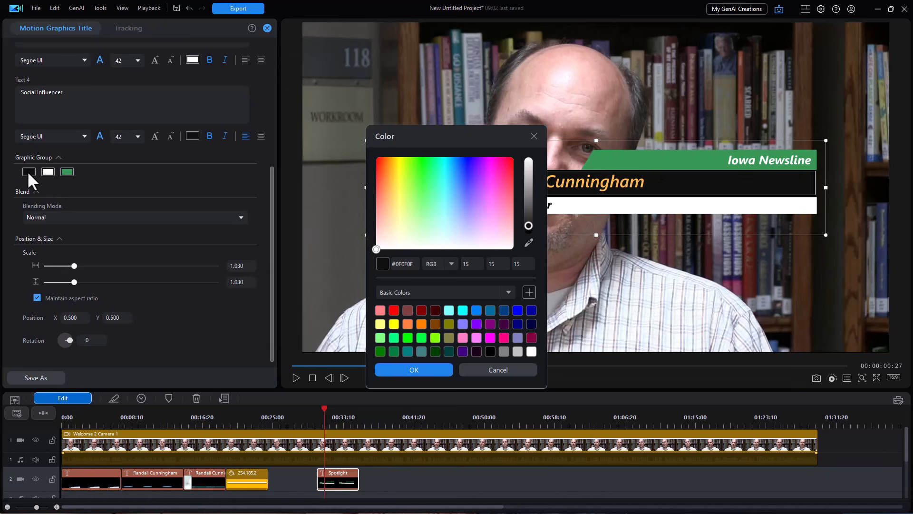
{"action": "left_click", "coordinate": [518, 324]}
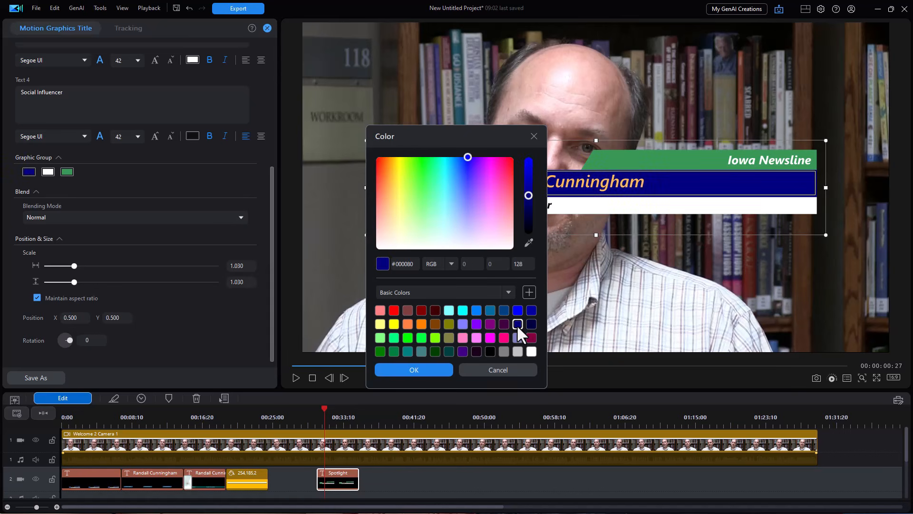
{"action": "left_click", "coordinate": [477, 312]}
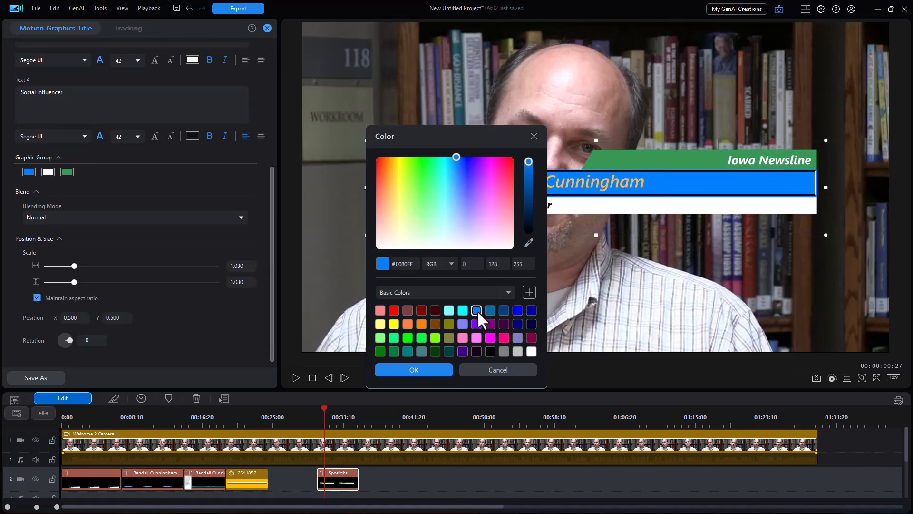
{"action": "left_click", "coordinate": [491, 311]}
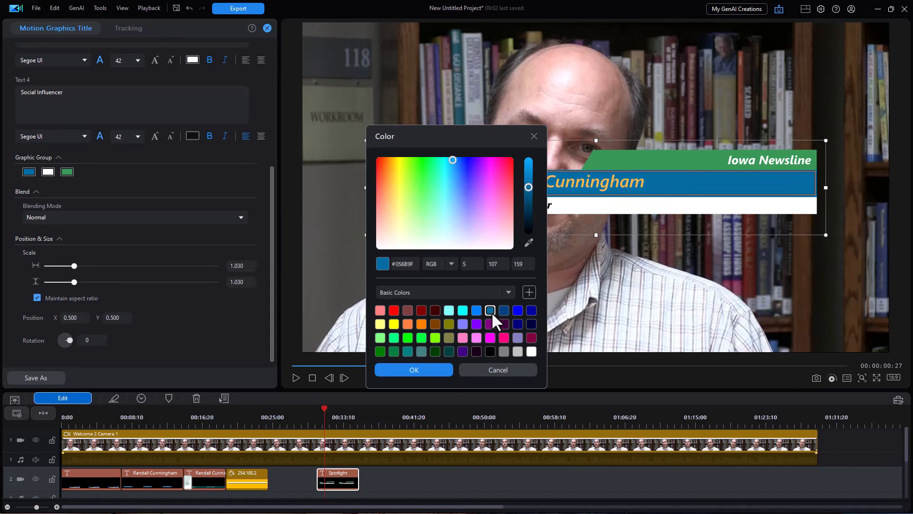
{"action": "left_click", "coordinate": [420, 370]}
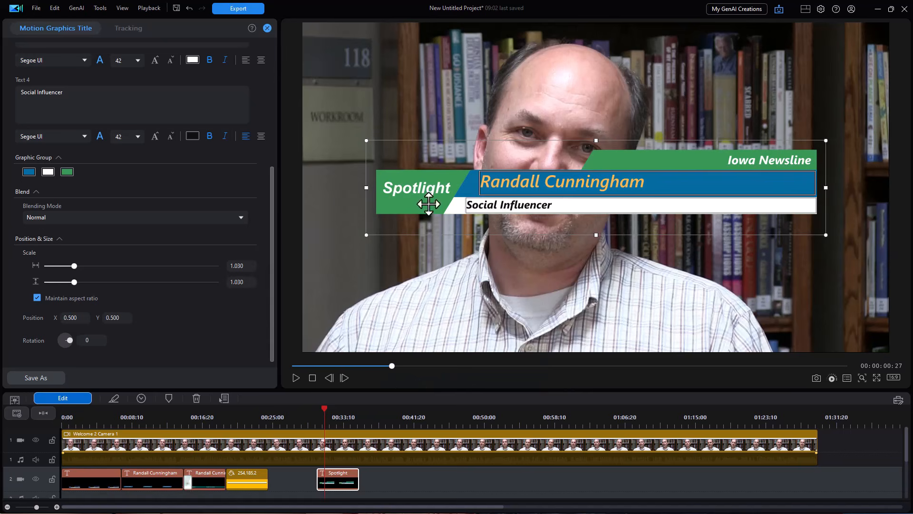
Make the subtitle bar grey (#808080) and move the title lower, to 0.392, 0.857.
{"action": "left_click", "coordinate": [47, 172]}
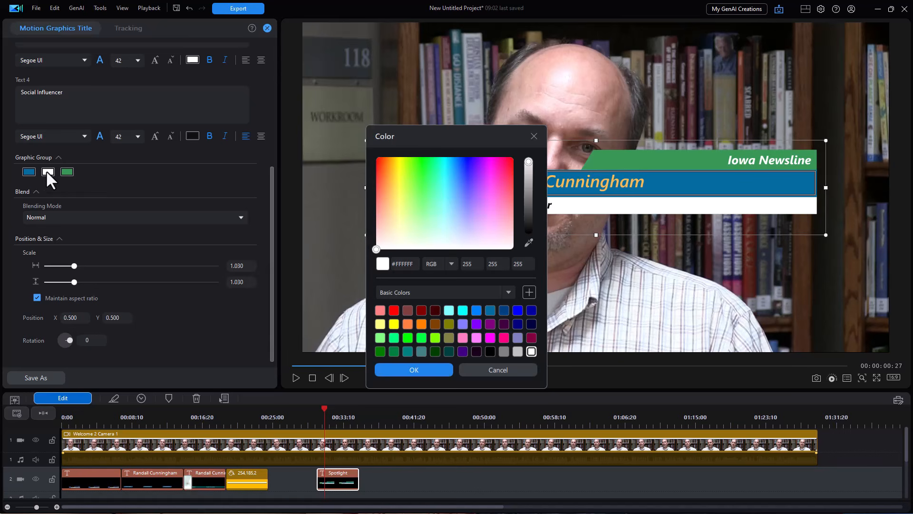
{"action": "left_click", "coordinate": [392, 190]}
{"action": "left_click", "coordinate": [504, 351]}
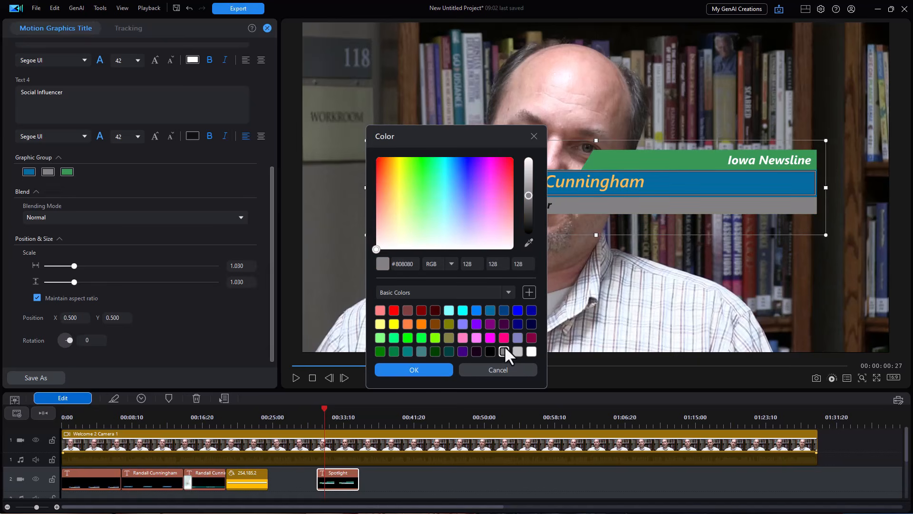
{"action": "left_click", "coordinate": [414, 370]}
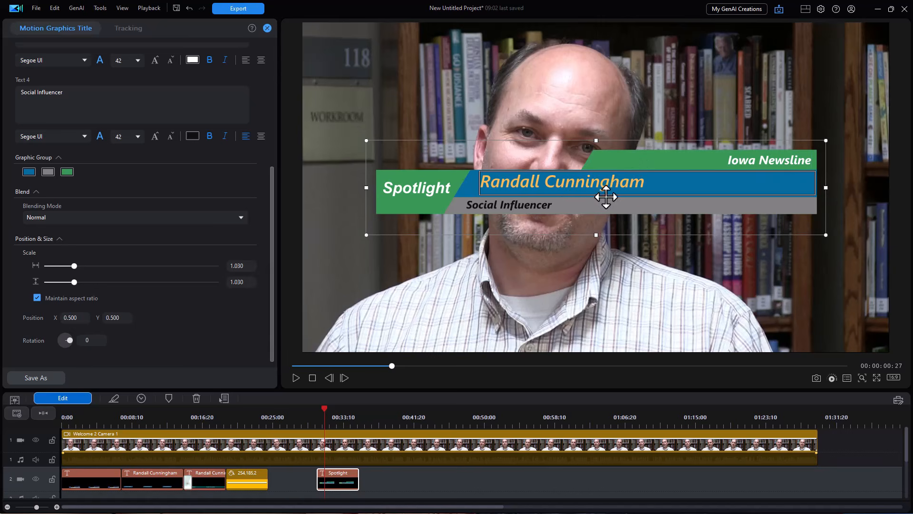
{"action": "left_click_drag", "start_coordinate": [580, 142], "coordinate": [519, 255]}
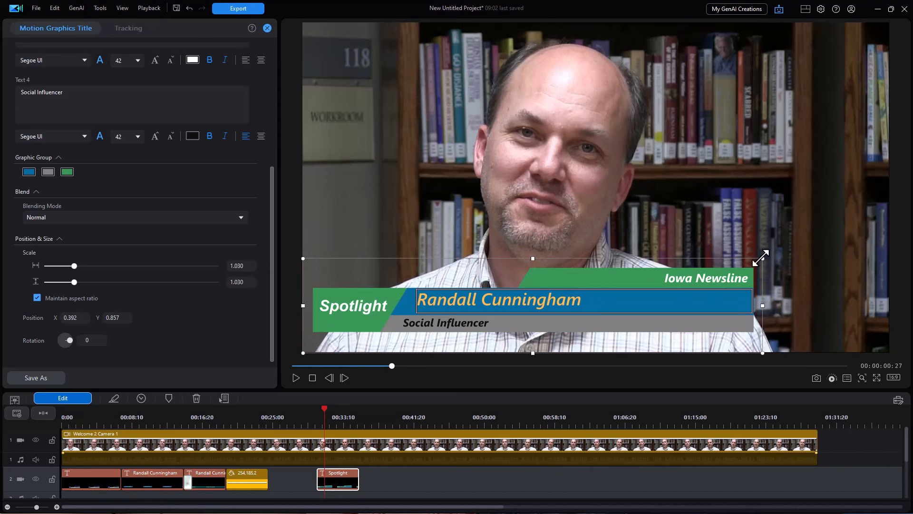
Scale the title to 0.745, move it to the lower right (0.655, 0.867), playhead at 00:37:06.
{"action": "left_click_drag", "start_coordinate": [763, 258], "coordinate": [627, 293]}
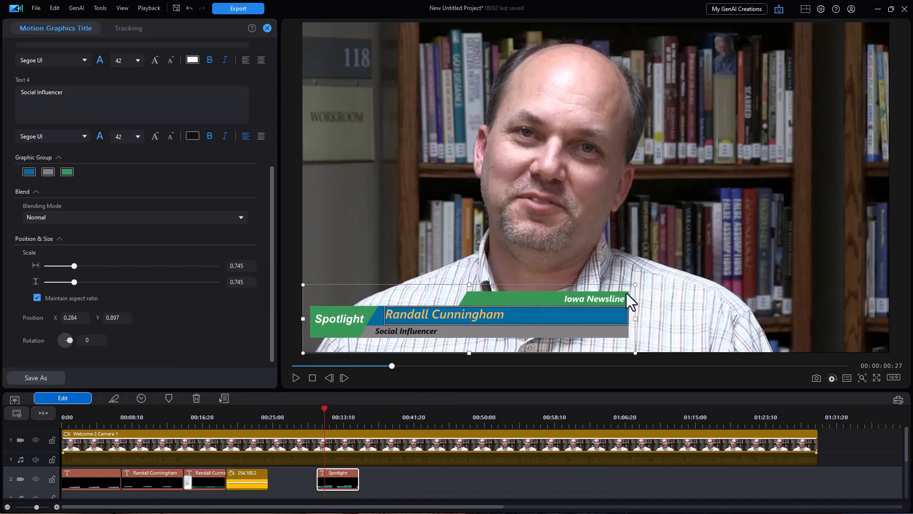
{"action": "left_click_drag", "start_coordinate": [545, 284], "coordinate": [764, 275]}
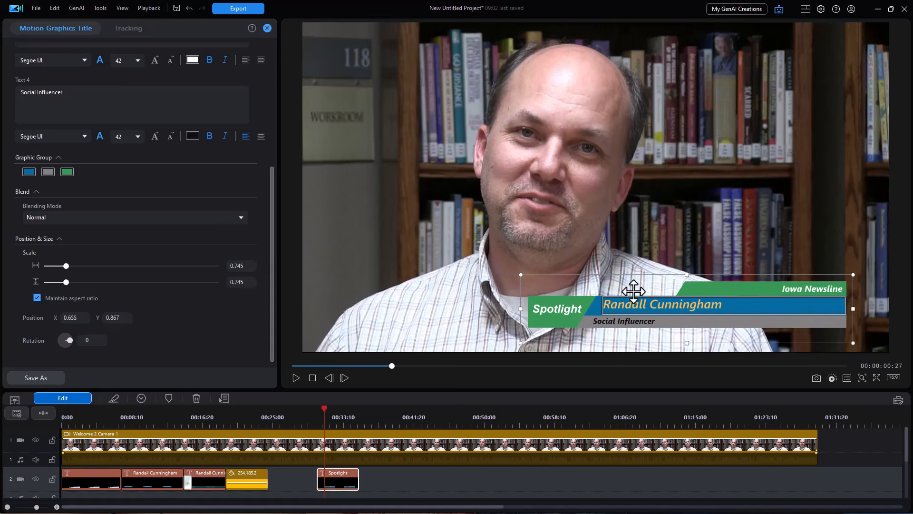
{"action": "left_click", "coordinate": [375, 415]}
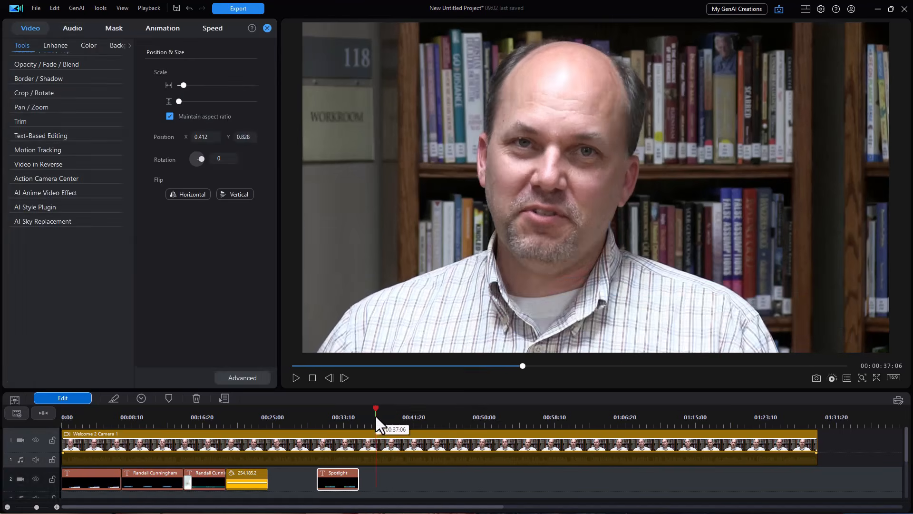
Download the Japanese Line 10 title and place it on track 2 after Spotlight.
{"action": "left_click", "coordinate": [267, 28]}
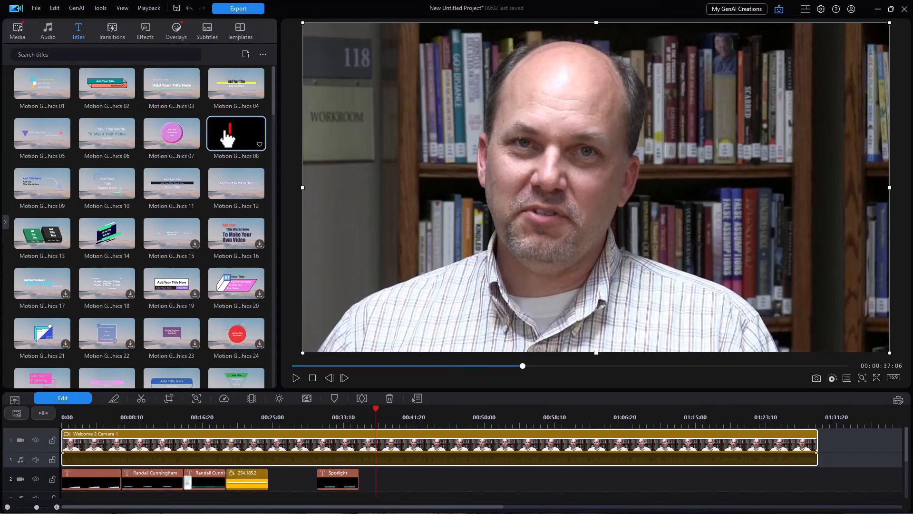
{"action": "left_click_drag", "start_coordinate": [272, 108], "coordinate": [281, 355]}
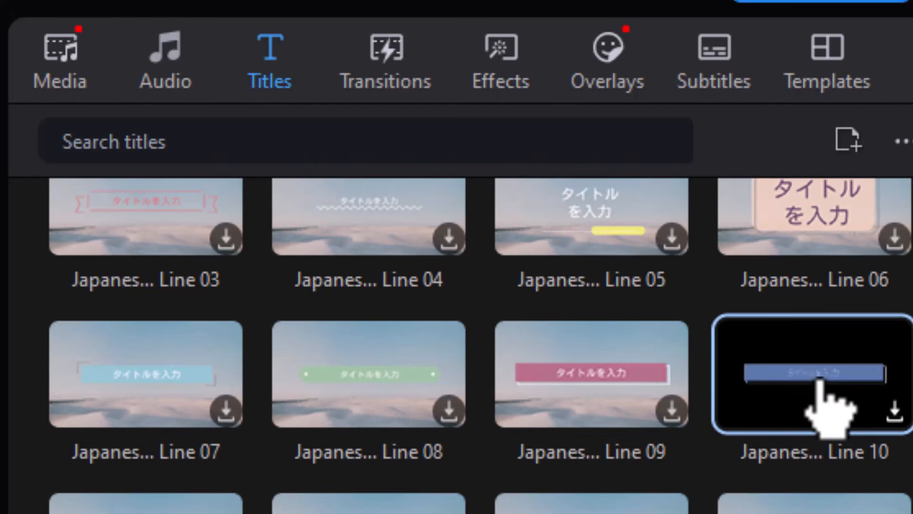
{"action": "left_click", "coordinate": [897, 410]}
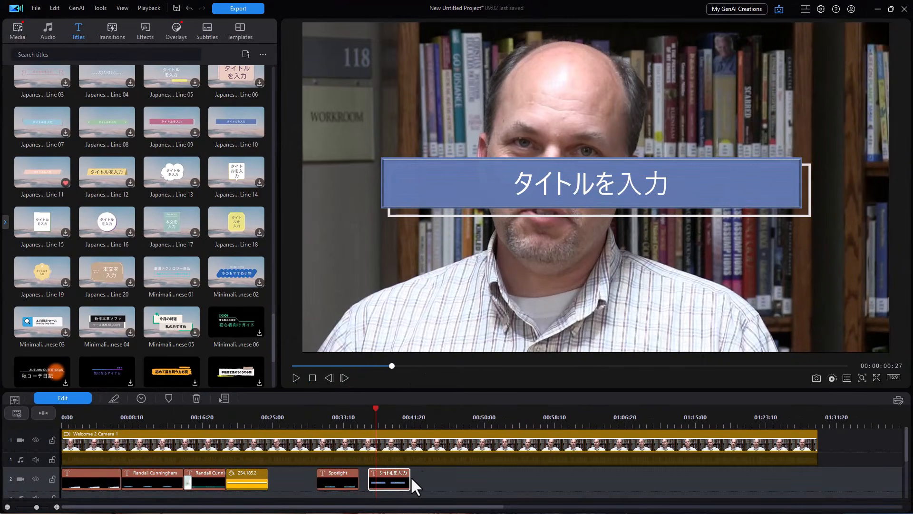
{"action": "scroll", "coordinate": [392, 483], "scroll_direction": "down", "scroll_amount": 1}
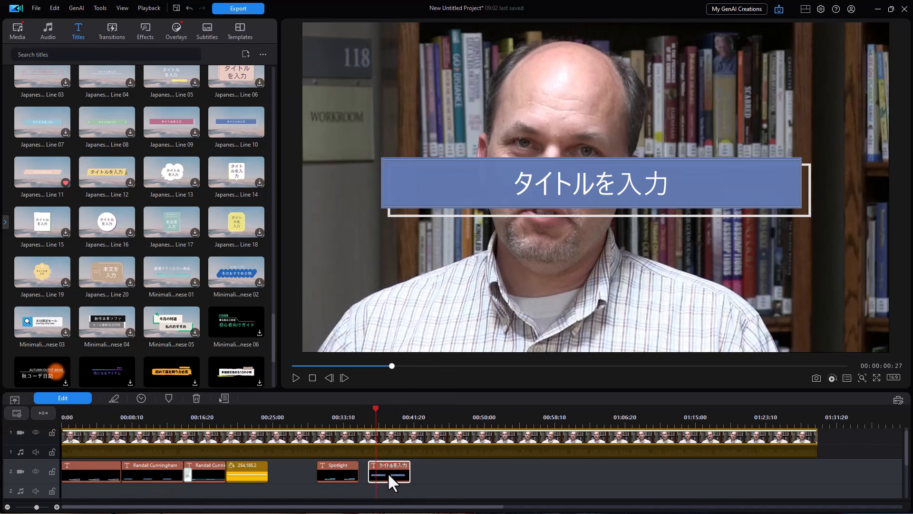
Set the Japanese bar title's font to Voltaire and replace its placeholder with the interviewee's name.
{"action": "left_click", "coordinate": [57, 397]}
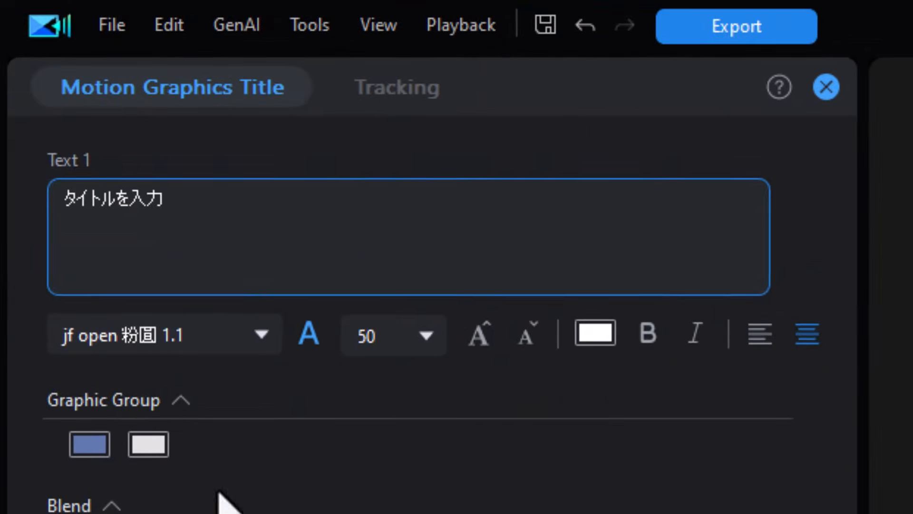
{"action": "left_click", "coordinate": [269, 333]}
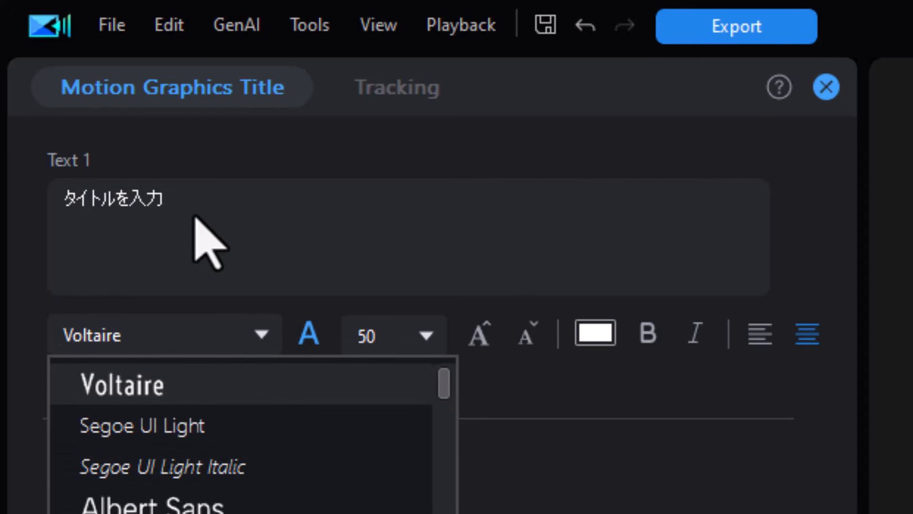
{"action": "left_click", "coordinate": [209, 201]}
{"action": "left_click_drag", "start_coordinate": [209, 201], "coordinate": [2, 215]}
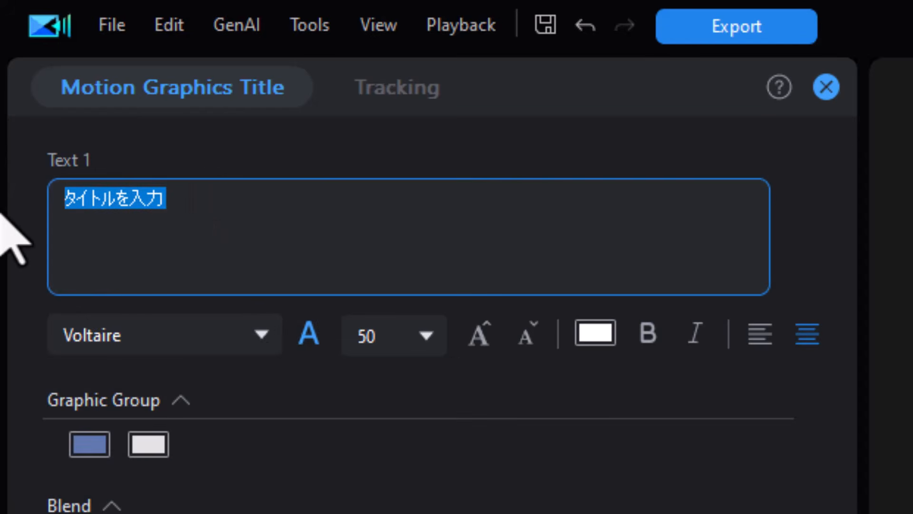
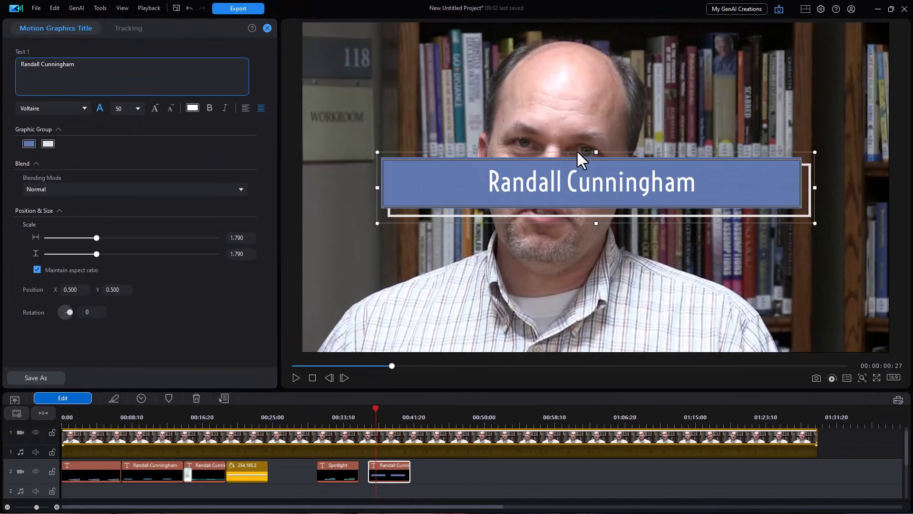
Move the name title down, scale it to about 1.08, recolour the bar olive and widen it.
{"action": "left_click_drag", "start_coordinate": [579, 155], "coordinate": [509, 261]}
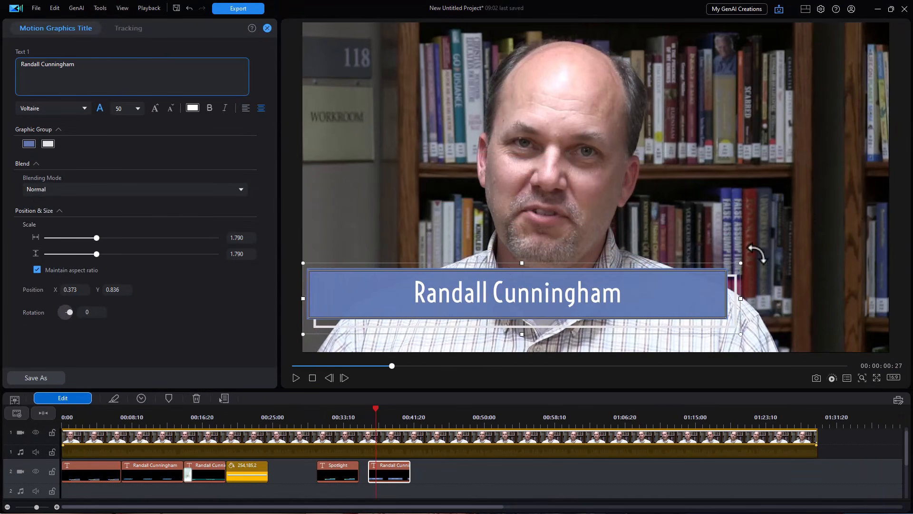
{"action": "left_click_drag", "start_coordinate": [739, 262], "coordinate": [690, 291]}
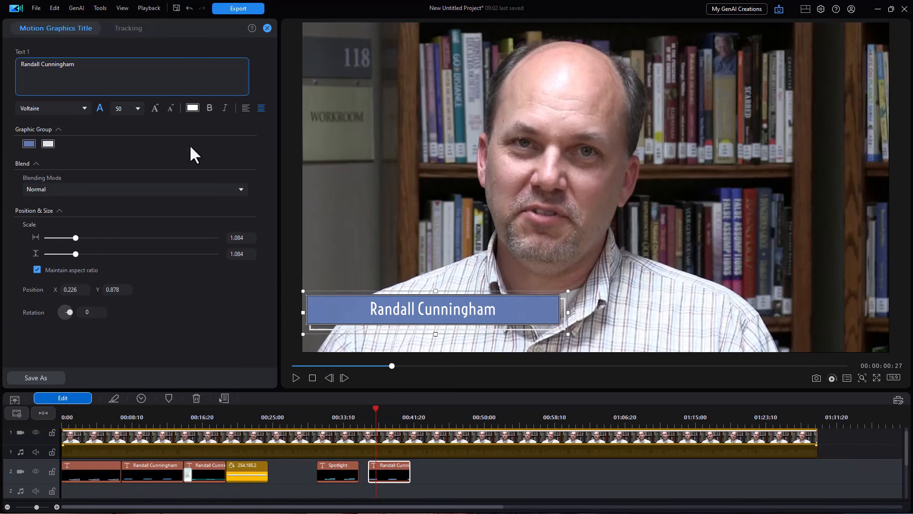
{"action": "left_click", "coordinate": [29, 144]}
{"action": "left_click", "coordinate": [398, 209]}
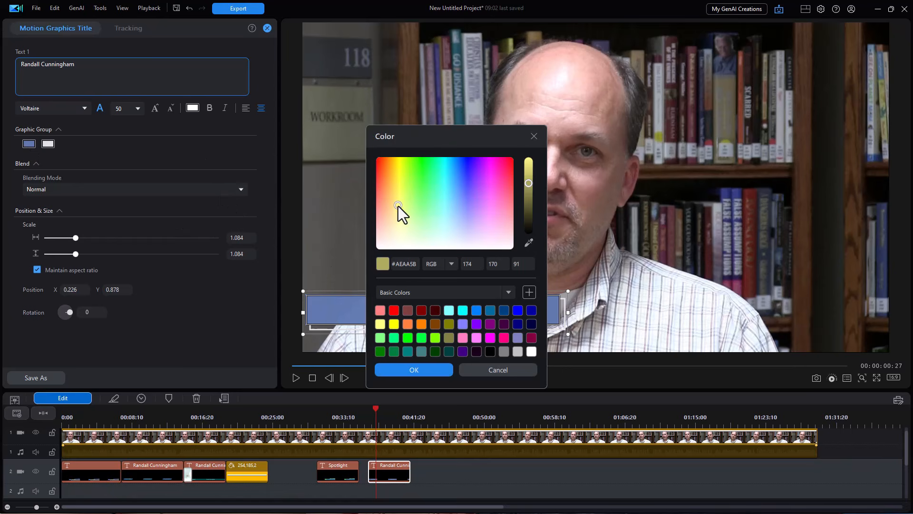
{"action": "left_click", "coordinate": [413, 371]}
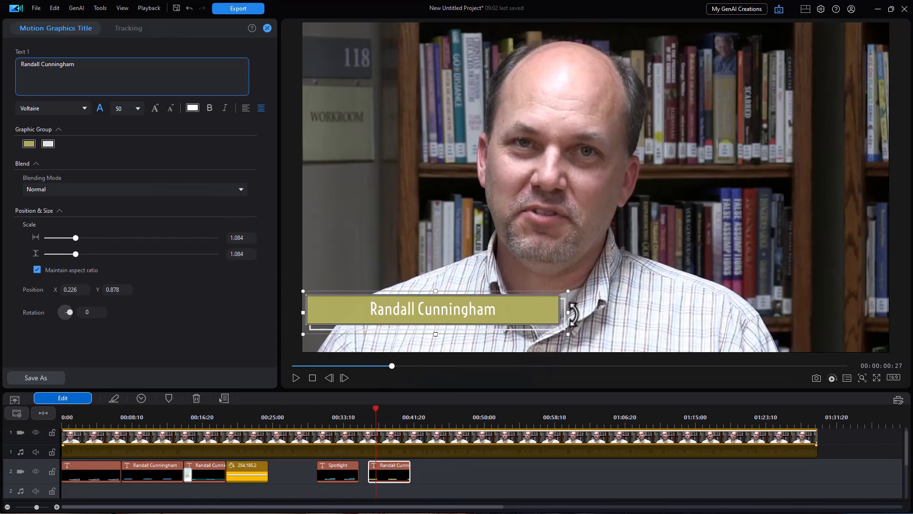
{"action": "left_click_drag", "start_coordinate": [566, 313], "coordinate": [657, 330]}
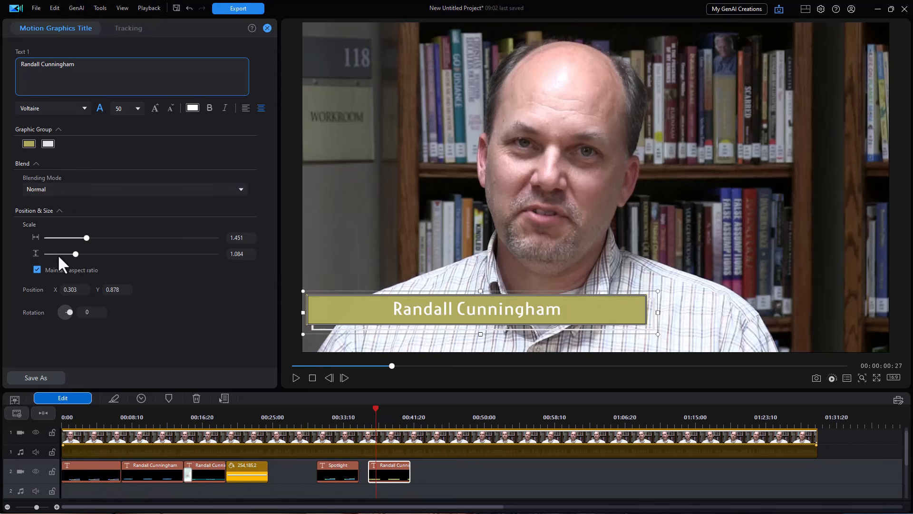
Flatten the olive bar to 1.049 by 0.783 scale, keeping the name centre-aligned.
{"action": "mouse_move", "coordinate": [75, 253]}
{"action": "left_mouse_down"}
{"action": "mouse_move", "coordinate": [86, 254]}
{"action": "mouse_move", "coordinate": [67, 255]}
{"action": "left_mouse_up"}
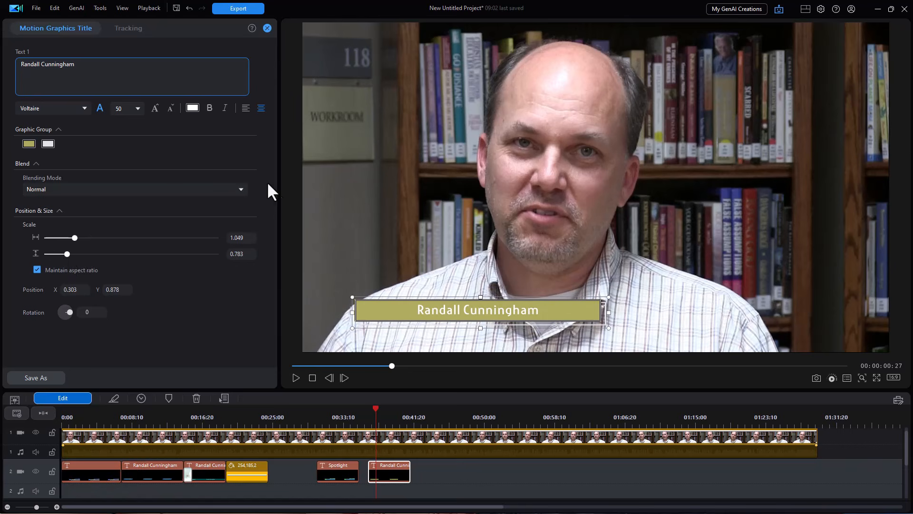
{"action": "left_click", "coordinate": [247, 108]}
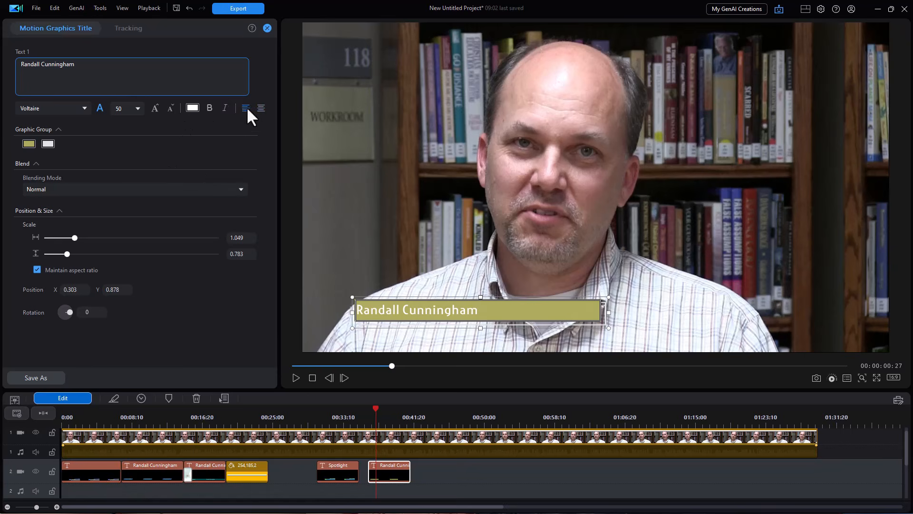
{"action": "left_click", "coordinate": [261, 109]}
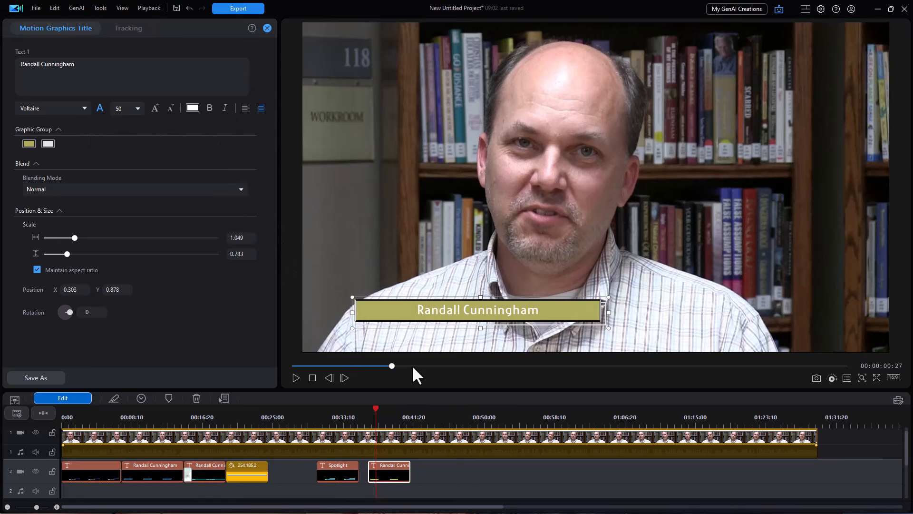
Add the plain Default 'My Title' template to track 2 after the name title.
{"action": "left_click", "coordinate": [266, 28]}
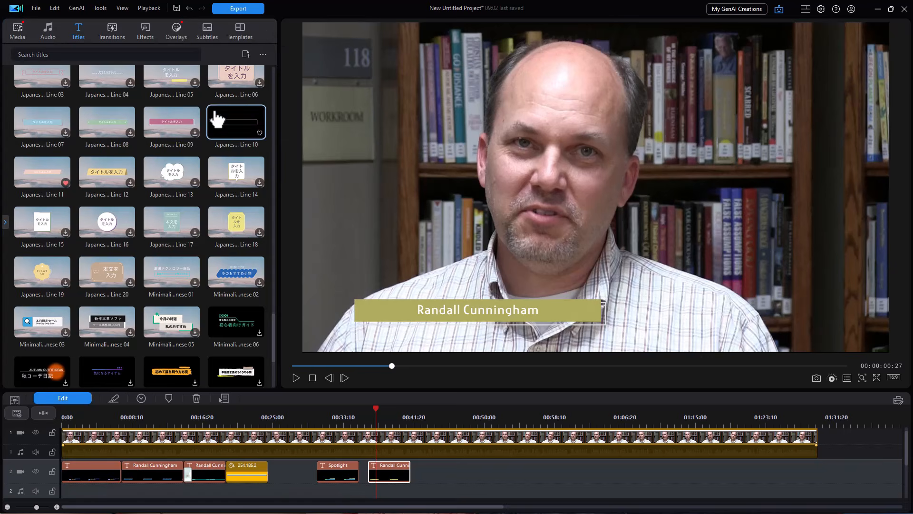
{"action": "left_click", "coordinate": [5, 222]}
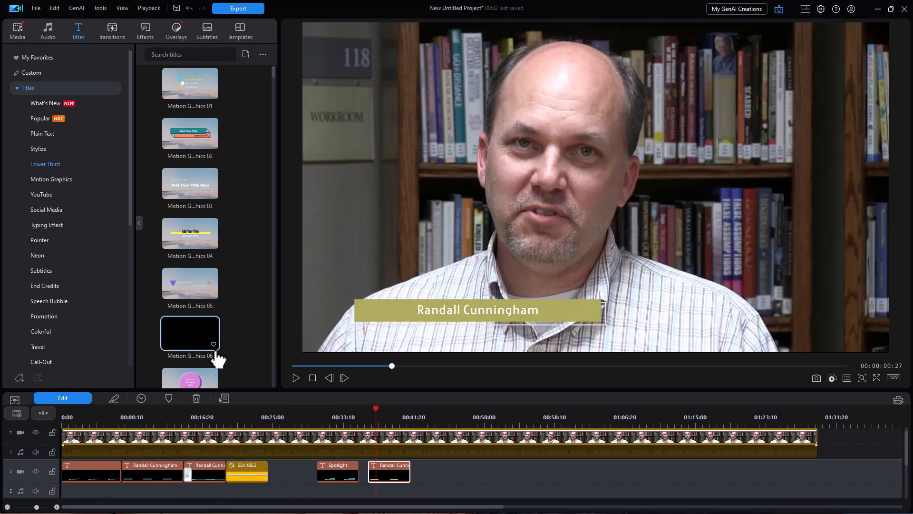
{"action": "left_click", "coordinate": [201, 381]}
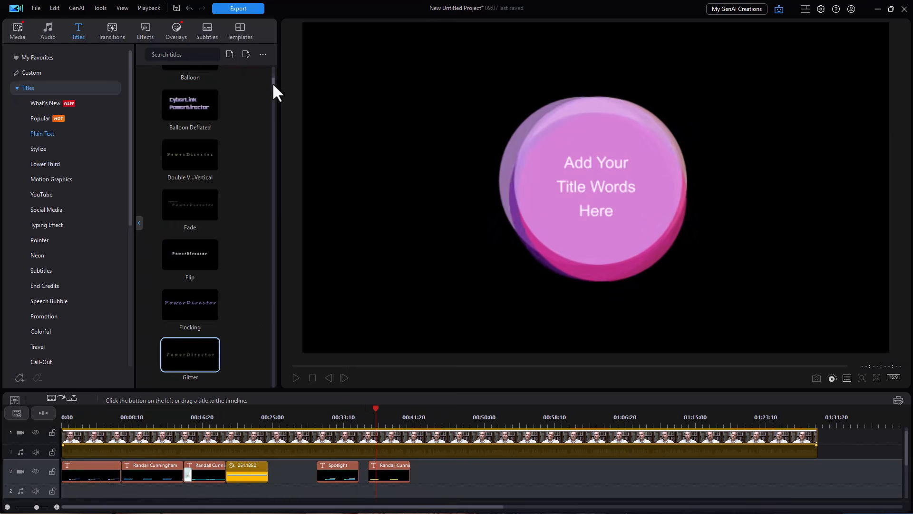
{"action": "left_click_drag", "start_coordinate": [273, 84], "coordinate": [271, 47]}
{"action": "left_click", "coordinate": [198, 90]}
{"action": "left_click_drag", "start_coordinate": [194, 90], "coordinate": [428, 479]}
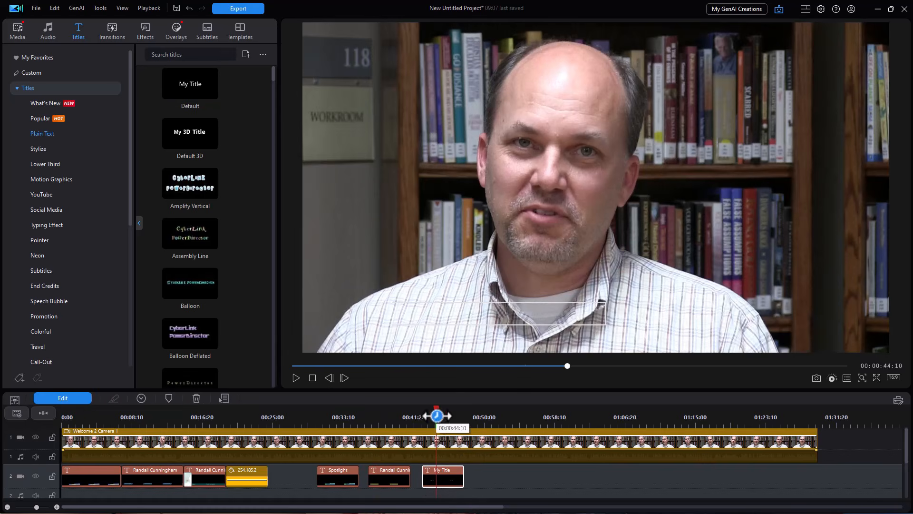
{"action": "left_click", "coordinate": [435, 421]}
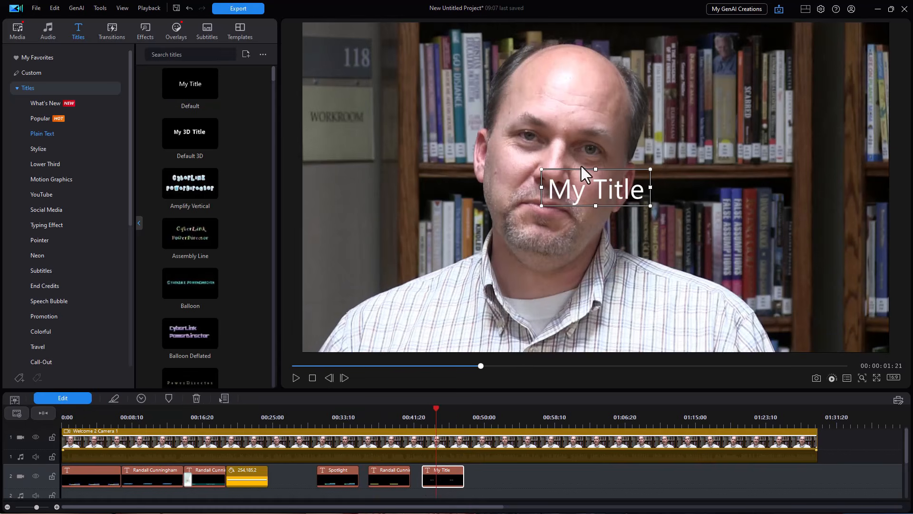
Move the My Title text to the lower left of the frame and open its title settings.
{"action": "left_click_drag", "start_coordinate": [580, 171], "coordinate": [402, 276]}
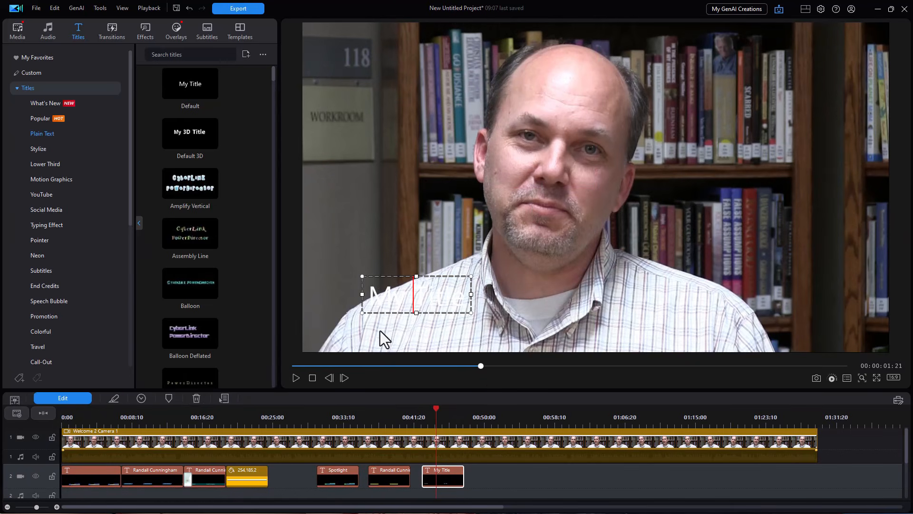
{"action": "left_click", "coordinate": [446, 476]}
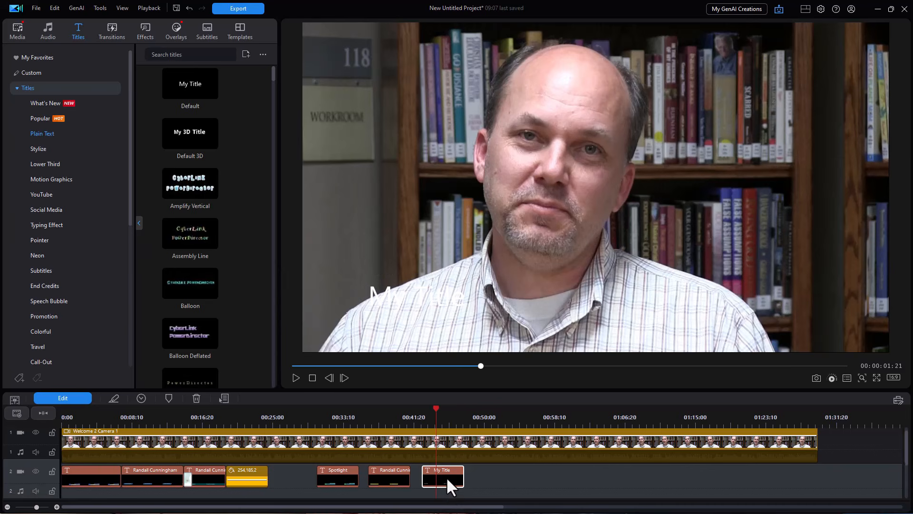
{"action": "left_click", "coordinate": [76, 396]}
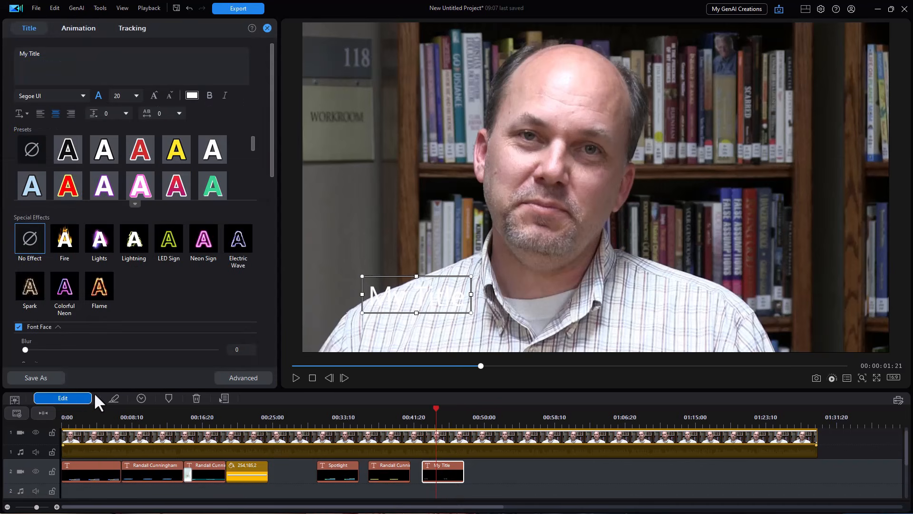
In the advanced title editor, replace 'My Title' with the interviewee's name and move it lower.
{"action": "left_click", "coordinate": [242, 378]}
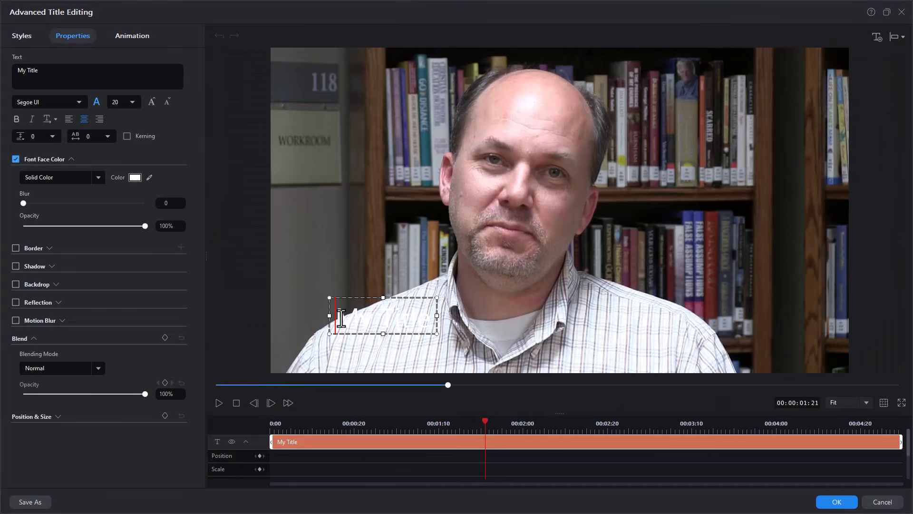
{"action": "left_click_drag", "start_coordinate": [339, 317], "coordinate": [483, 316]}
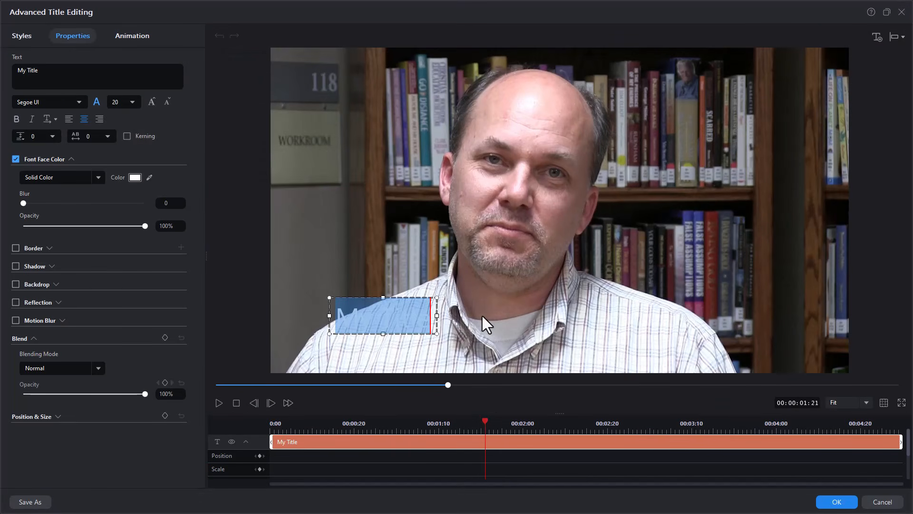
{"action": "left_click_drag", "start_coordinate": [428, 306], "coordinate": [494, 307]}
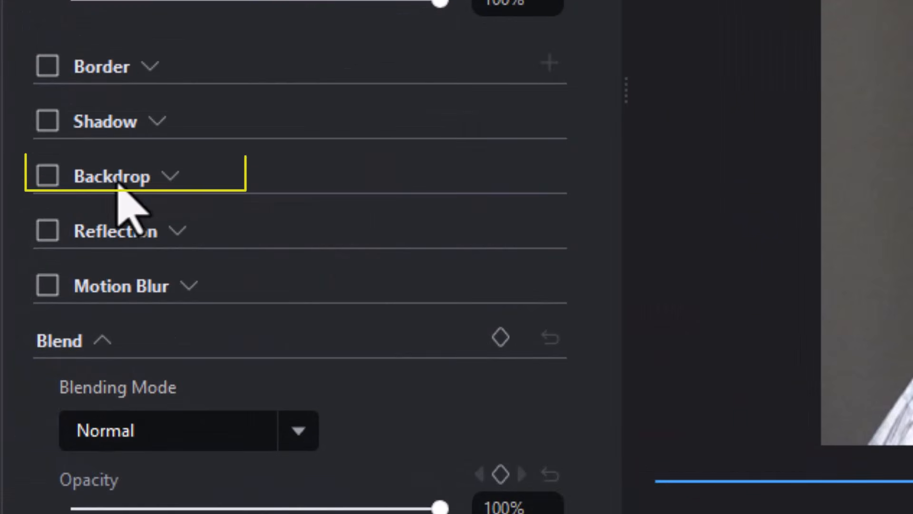
Turn on a backdrop, try rounded, square and ellipse shapes, then settle on a full-width bar.
{"action": "left_click", "coordinate": [46, 177]}
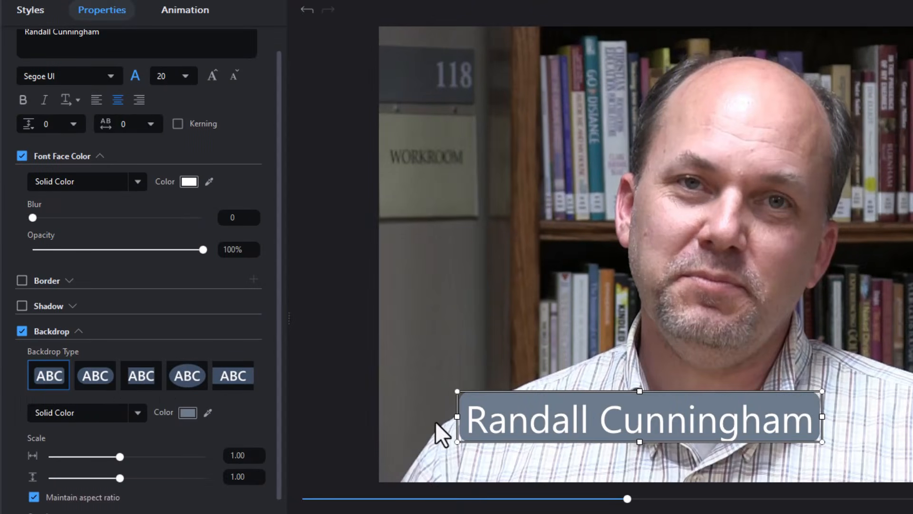
{"action": "left_click", "coordinate": [95, 380]}
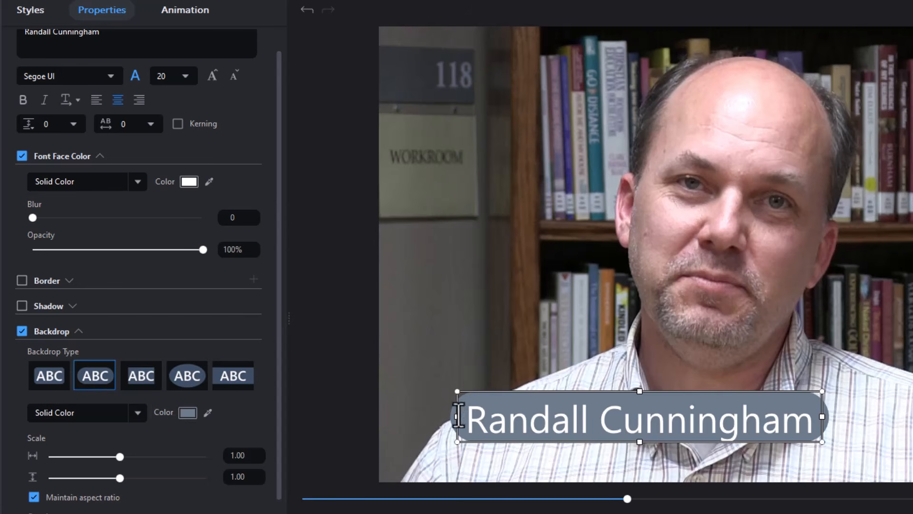
{"action": "left_click", "coordinate": [154, 390]}
{"action": "left_click", "coordinate": [190, 383]}
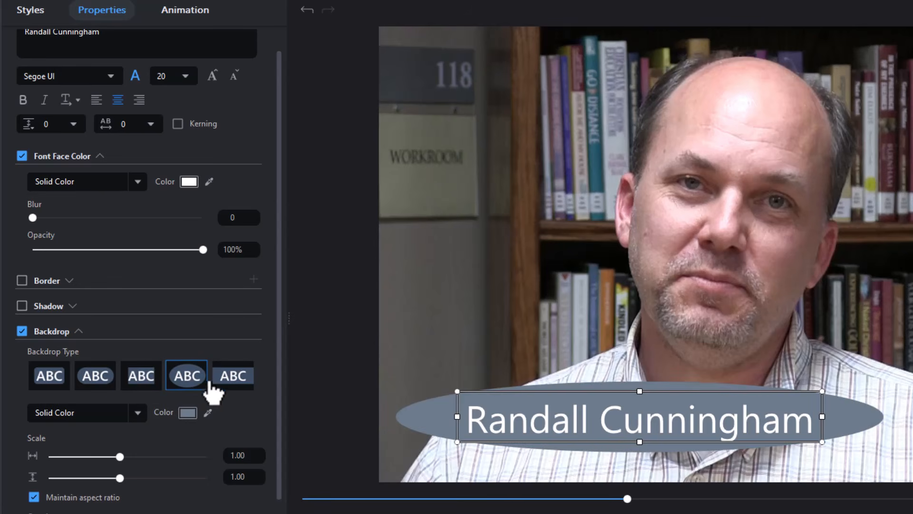
{"action": "left_click", "coordinate": [241, 387]}
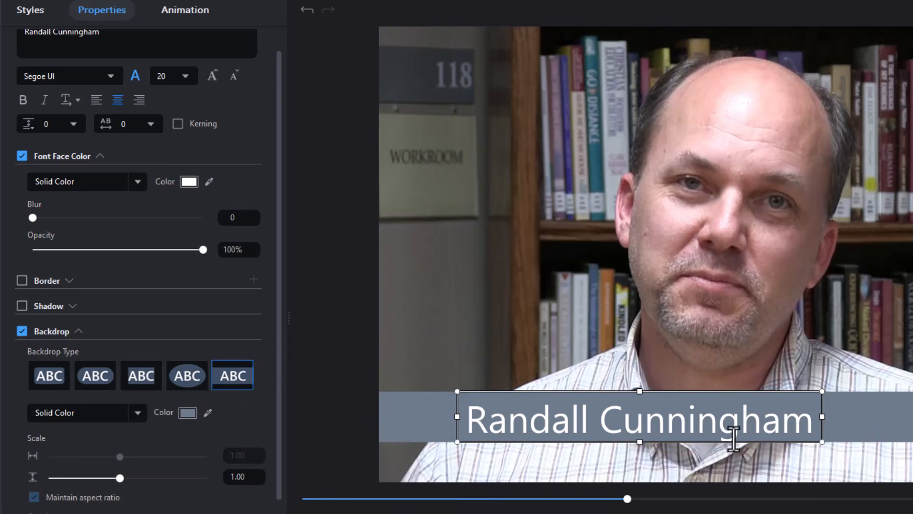
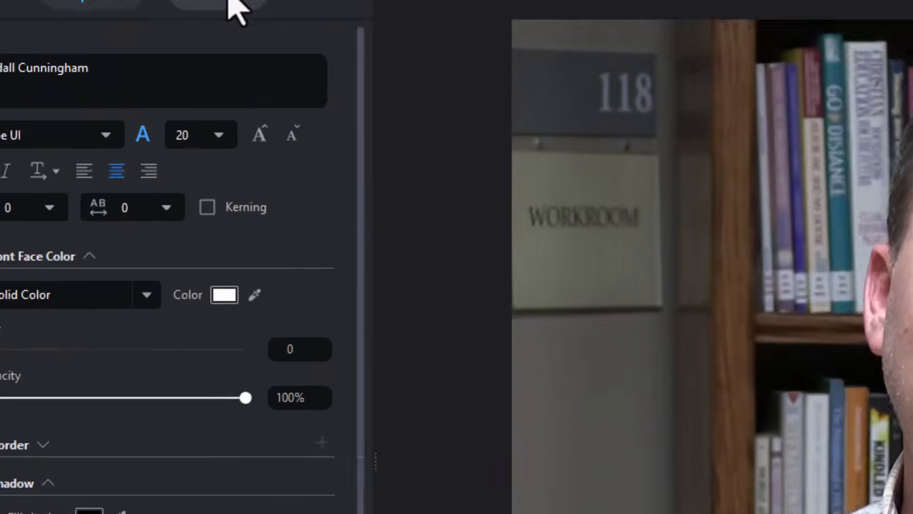
Try an animation preset on the name title, then cancel and leave the advanced editor without changes.
{"action": "left_click", "coordinate": [191, 0]}
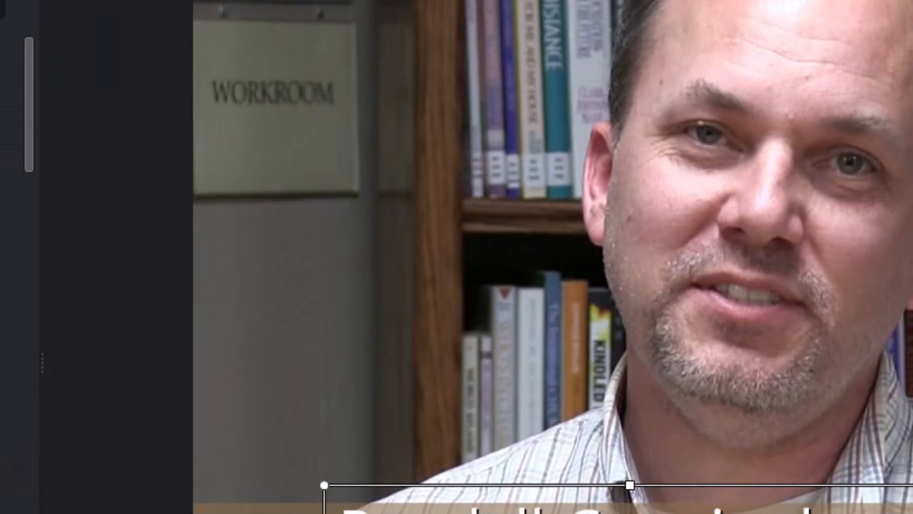
{"action": "left_click", "coordinate": [65, 328]}
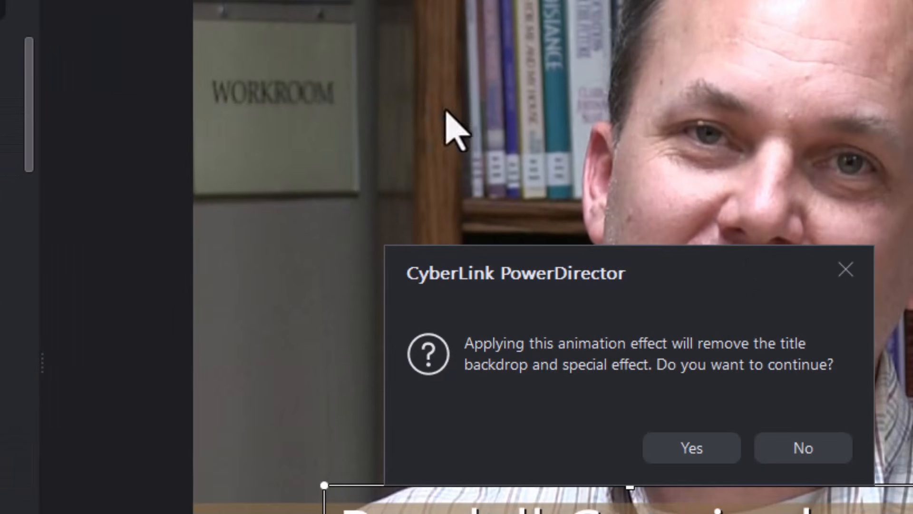
{"action": "left_click", "coordinate": [844, 270]}
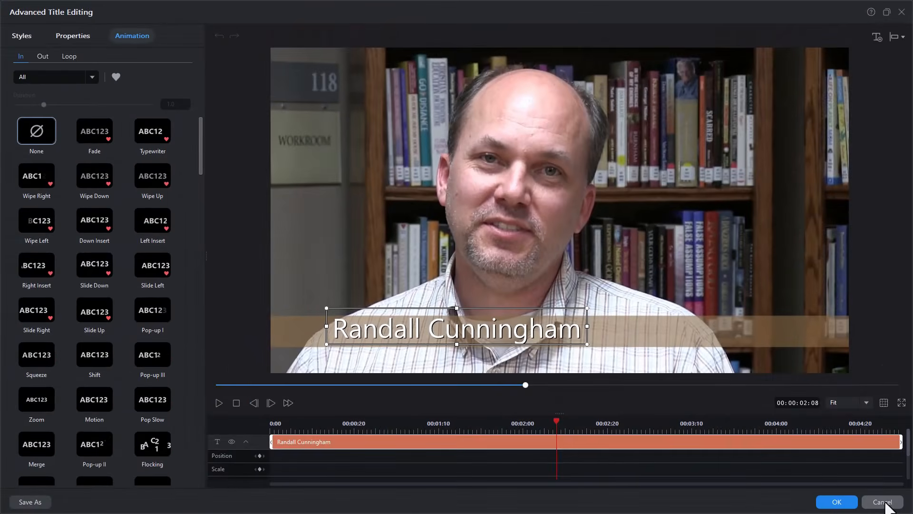
{"action": "left_click", "coordinate": [885, 504]}
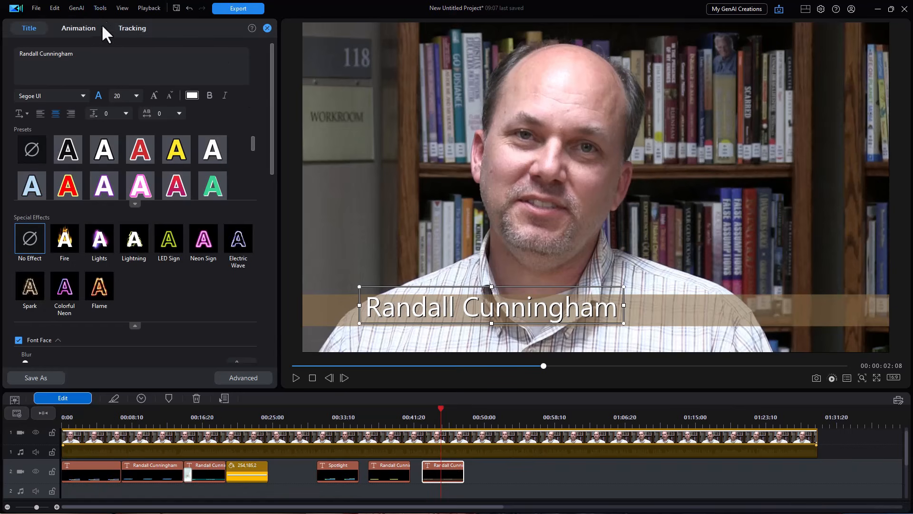
Close the title designer and drag the Blur 01 transition onto the timeline.
{"action": "left_click", "coordinate": [267, 27]}
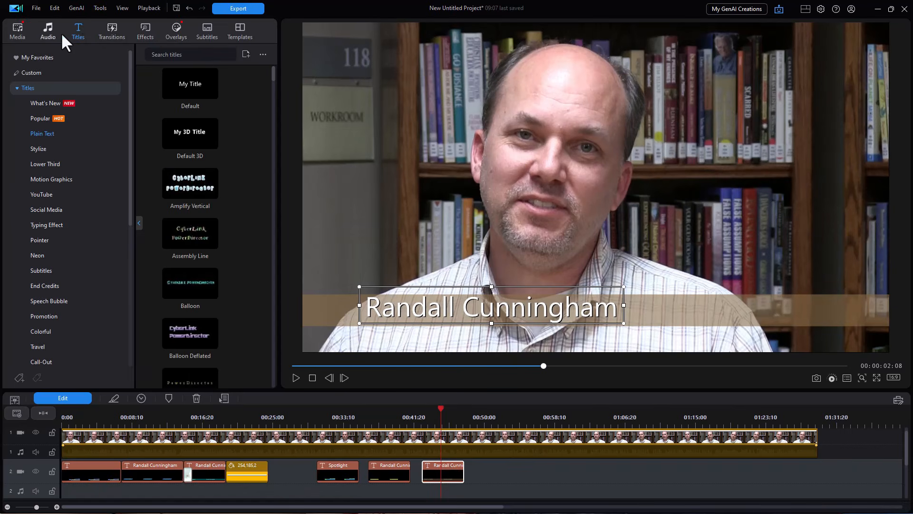
{"action": "left_click", "coordinate": [112, 30]}
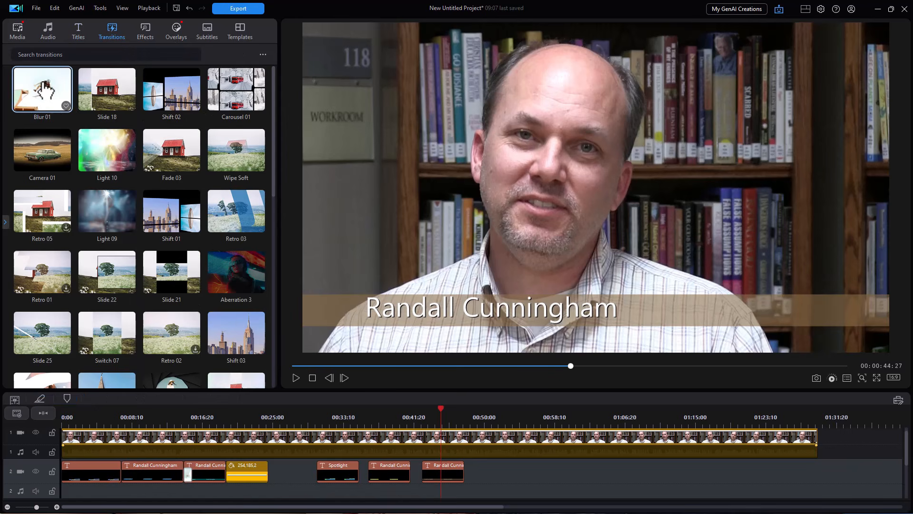
{"action": "left_click_drag", "start_coordinate": [45, 88], "coordinate": [426, 483]}
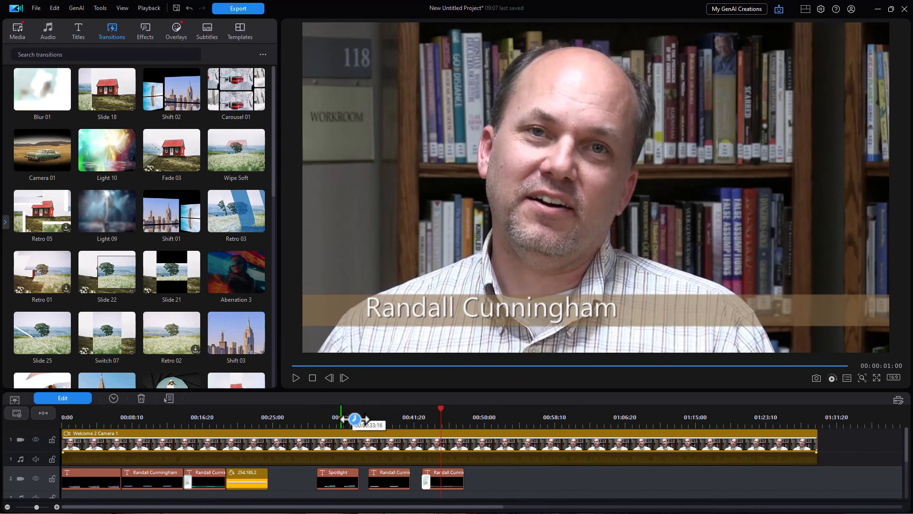
Play the interview from about 42 seconds past the name title, then bring up the Titles library.
{"action": "left_click", "coordinate": [422, 433]}
{"action": "left_click", "coordinate": [295, 378]}
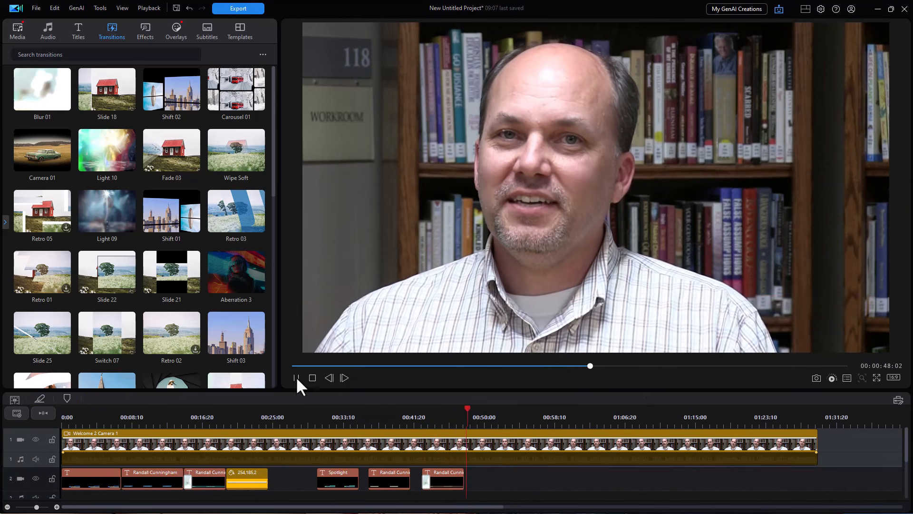
{"action": "left_click", "coordinate": [520, 473]}
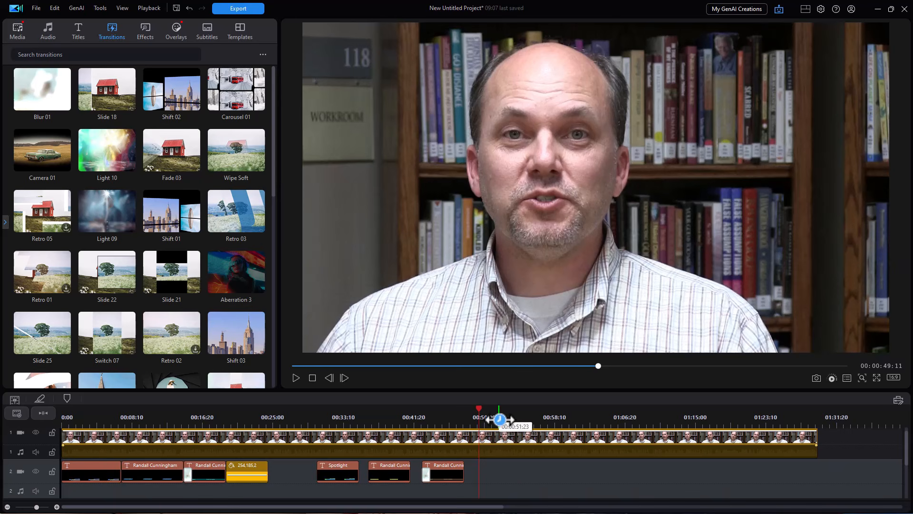
{"action": "left_click", "coordinate": [78, 29]}
Add a Default 'My Title' clip at 00:50:02 and move it down to track 3.
{"action": "left_click_drag", "start_coordinate": [199, 95], "coordinate": [492, 483]}
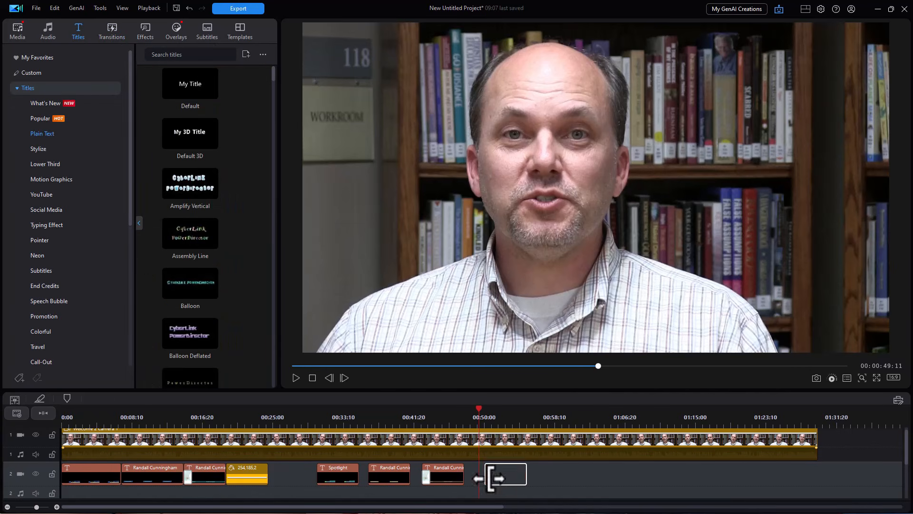
{"action": "left_click", "coordinate": [505, 418]}
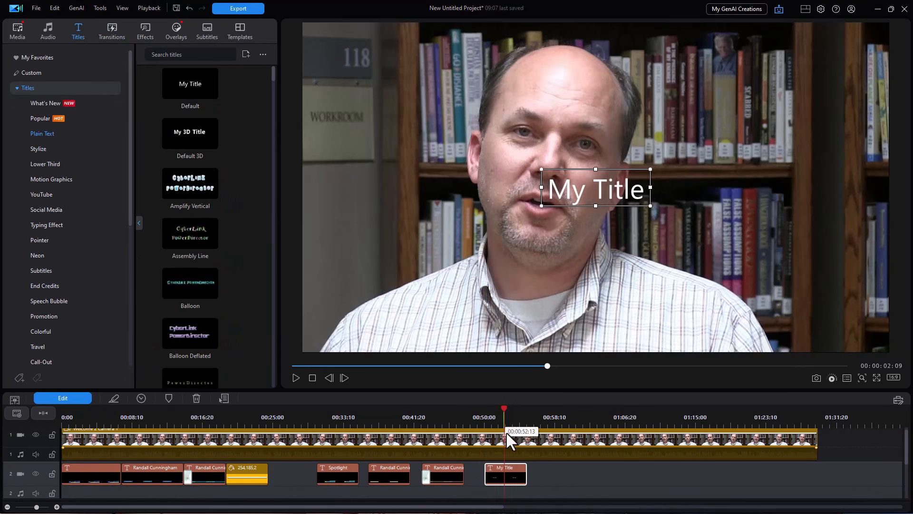
{"action": "left_click_drag", "start_coordinate": [513, 475], "coordinate": [511, 487]}
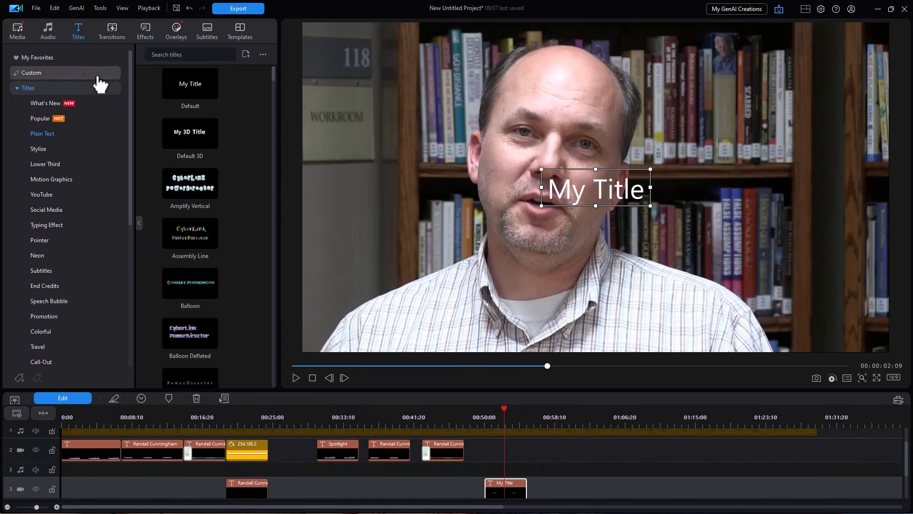
Place a yellow solid Color Board on track 2, stretched to match the title's length.
{"action": "left_click", "coordinate": [14, 30]}
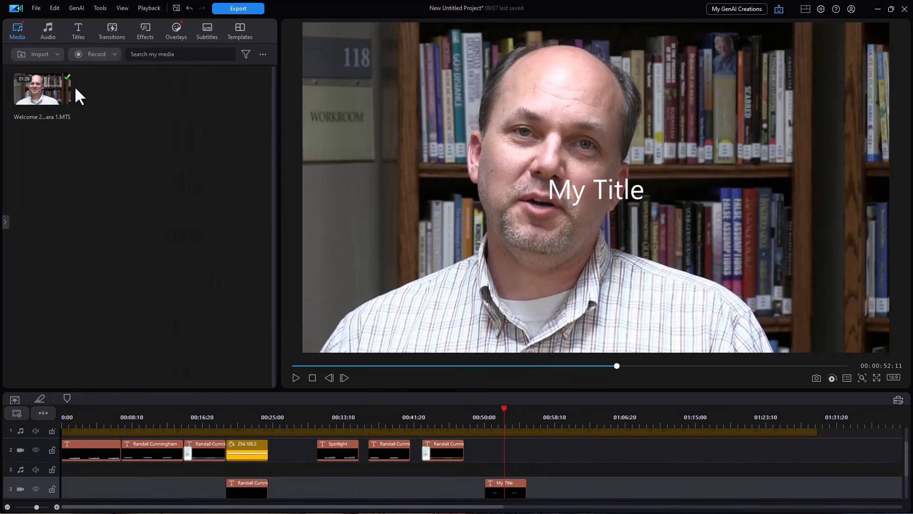
{"action": "left_click", "coordinate": [6, 218]}
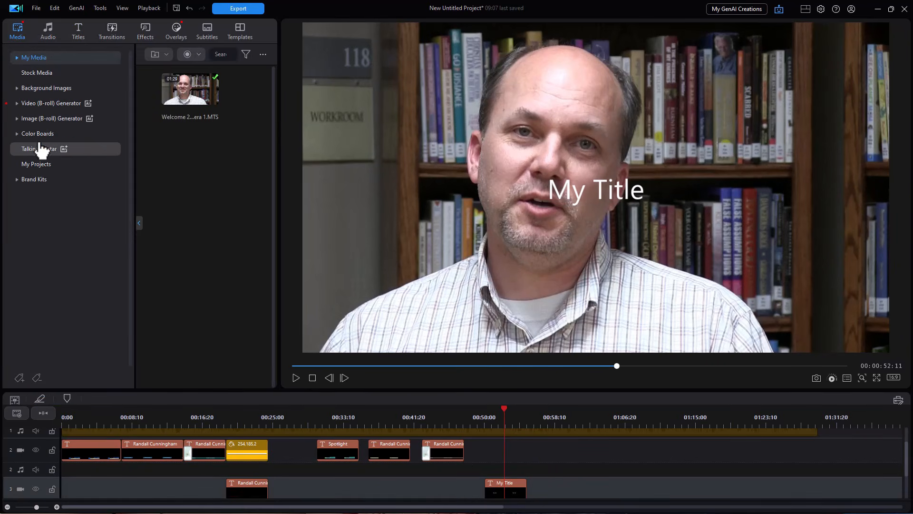
{"action": "left_click", "coordinate": [37, 133]}
{"action": "left_click_drag", "start_coordinate": [275, 136], "coordinate": [276, 315]}
{"action": "scroll", "coordinate": [190, 286], "scroll_direction": "down", "scroll_amount": 1}
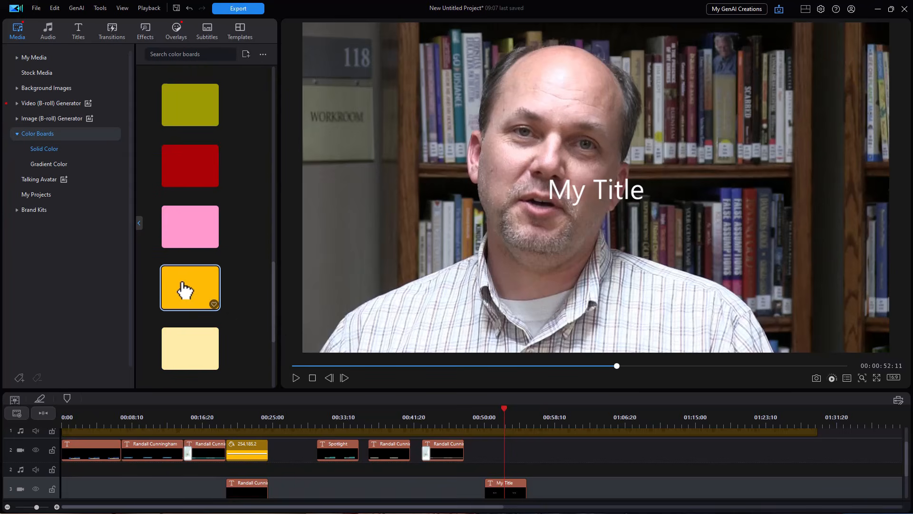
{"action": "left_click_drag", "start_coordinate": [184, 291], "coordinate": [490, 447]}
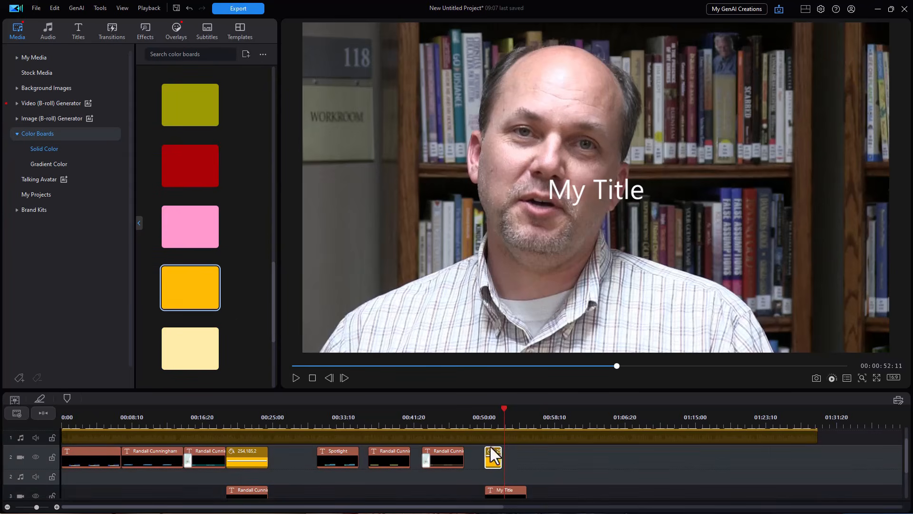
{"action": "left_click_drag", "start_coordinate": [504, 460], "coordinate": [523, 459]}
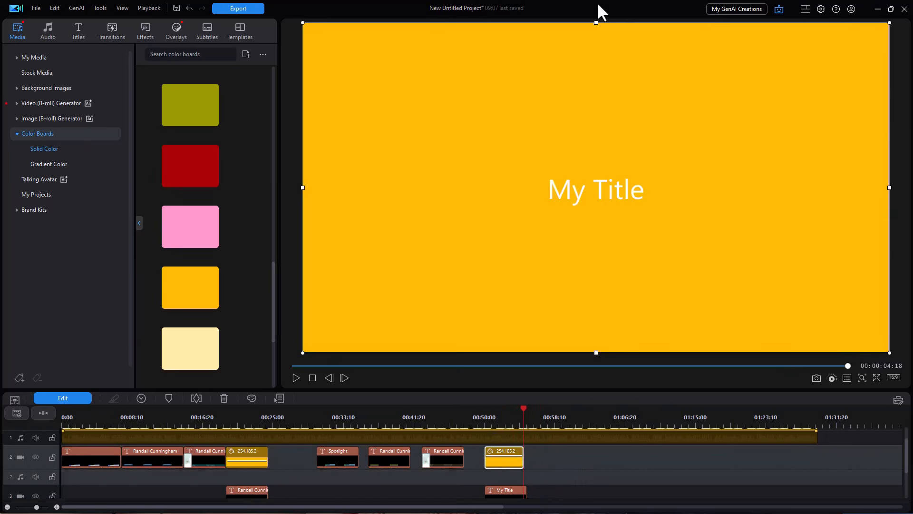
Squash the yellow board into a thin lower-half bar and lower its opacity to about half.
{"action": "left_click_drag", "start_coordinate": [596, 25], "coordinate": [596, 253]}
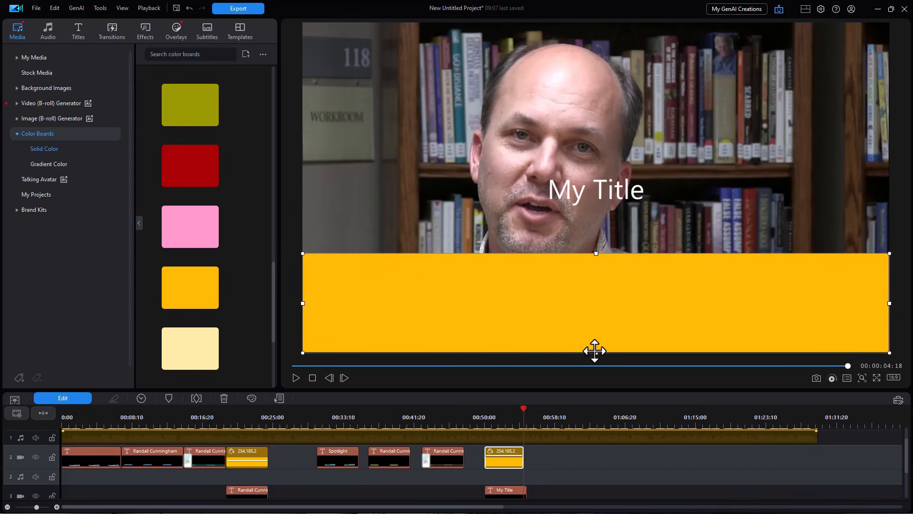
{"action": "left_click_drag", "start_coordinate": [595, 351], "coordinate": [588, 283]}
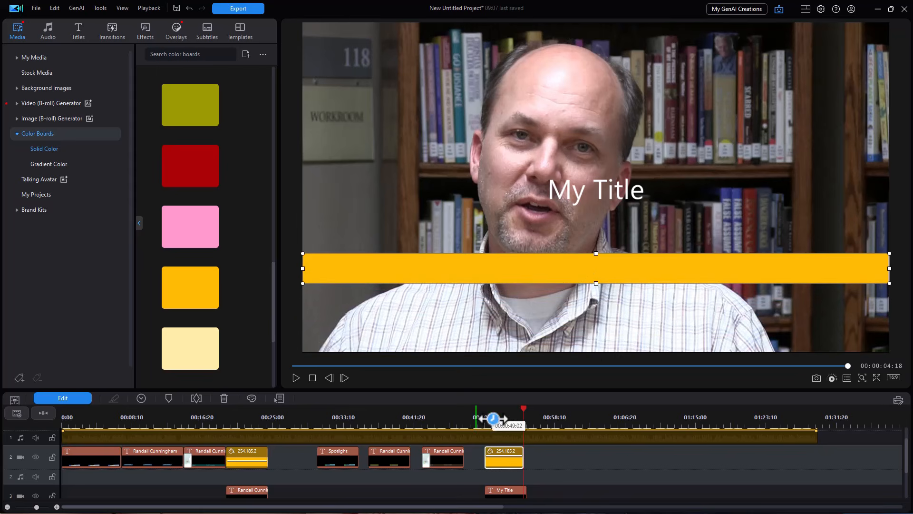
{"action": "left_click", "coordinate": [83, 397]}
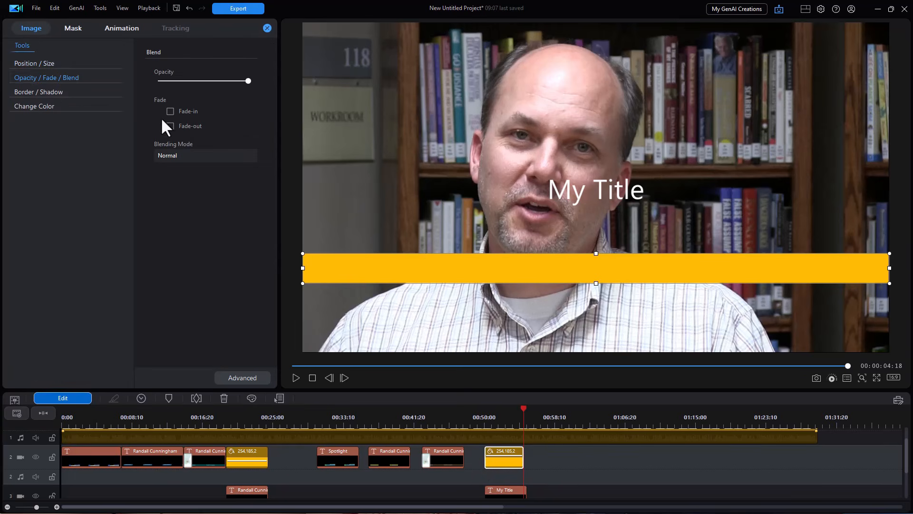
{"action": "left_click_drag", "start_coordinate": [248, 81], "coordinate": [201, 82]}
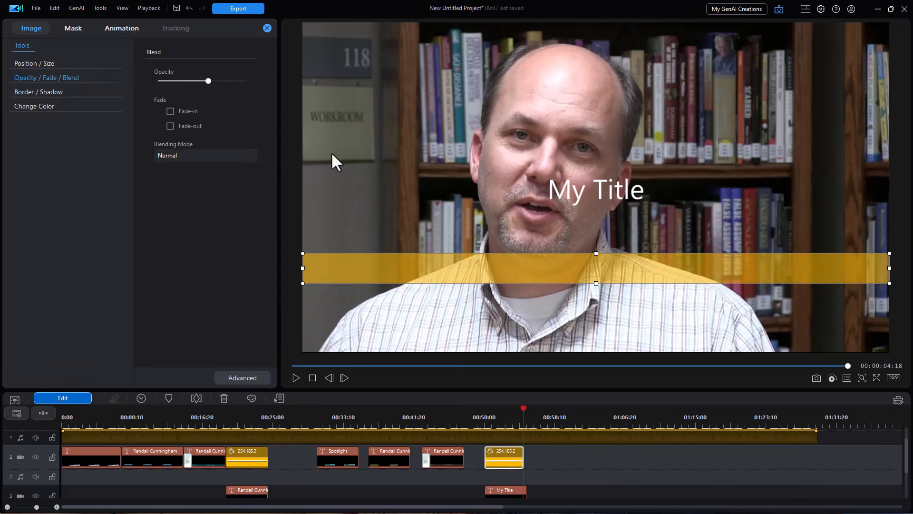
Move the name title onto the yellow bar and slide it right along it.
{"action": "left_click", "coordinate": [582, 186]}
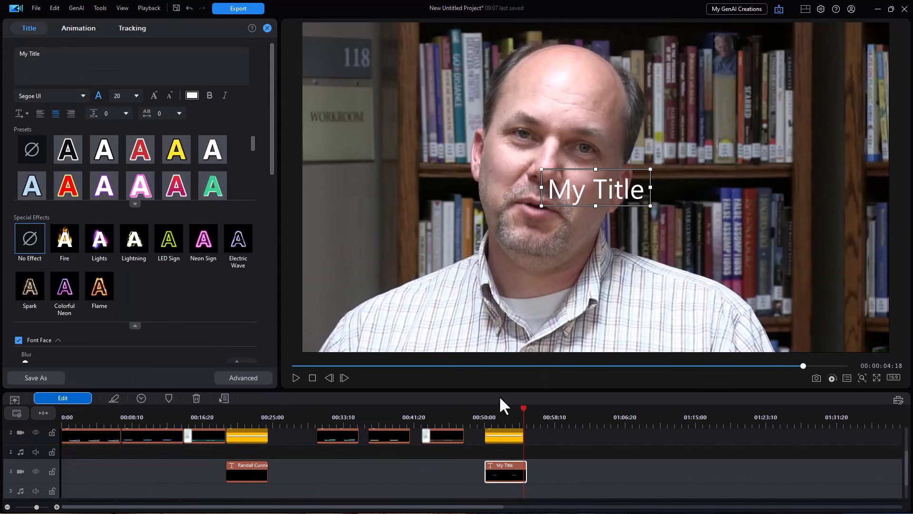
{"action": "left_click", "coordinate": [506, 419]}
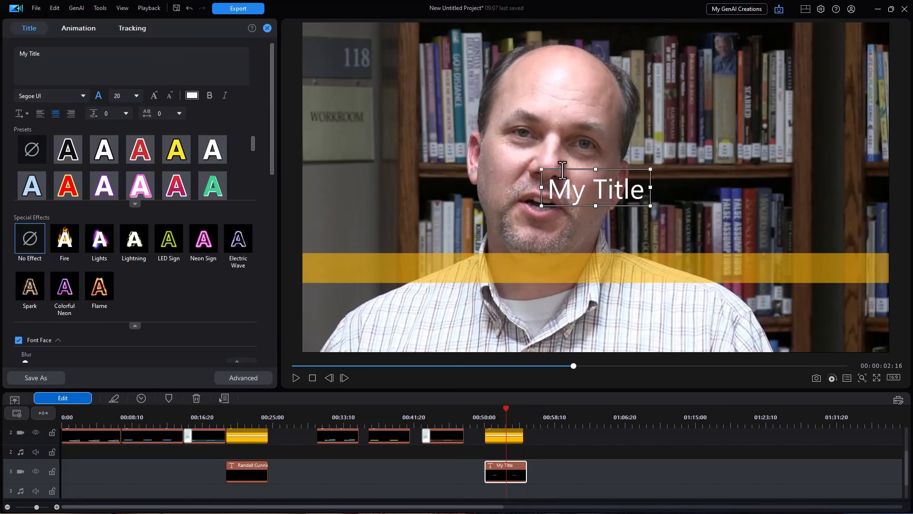
{"action": "left_click", "coordinate": [563, 170]}
{"action": "left_click_drag", "start_coordinate": [563, 170], "coordinate": [399, 249]}
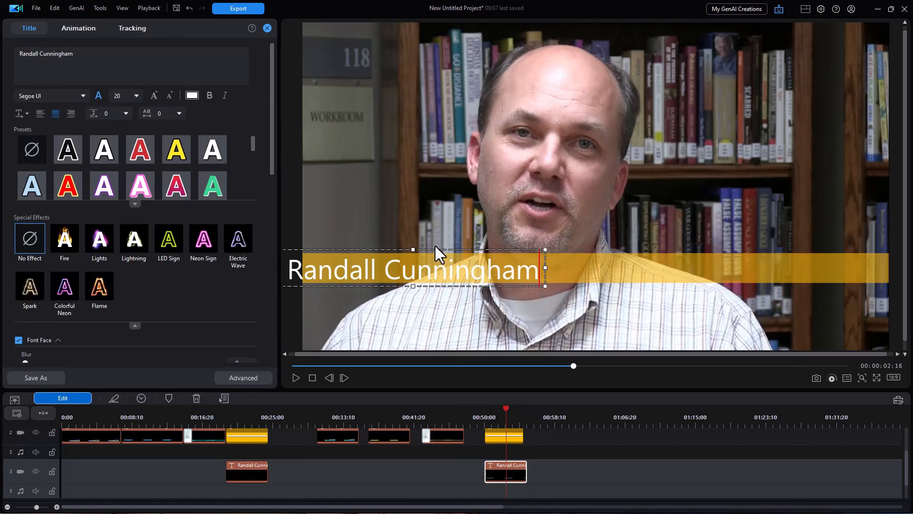
{"action": "left_click_drag", "start_coordinate": [439, 248], "coordinate": [483, 247]}
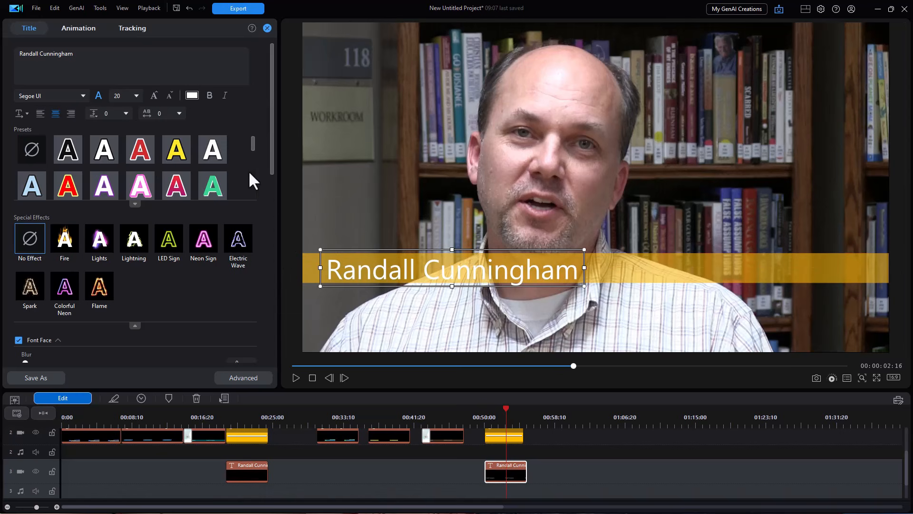
Reduce the title font size to 17 and place it just below the yellow bar.
{"action": "left_click", "coordinate": [169, 96]}
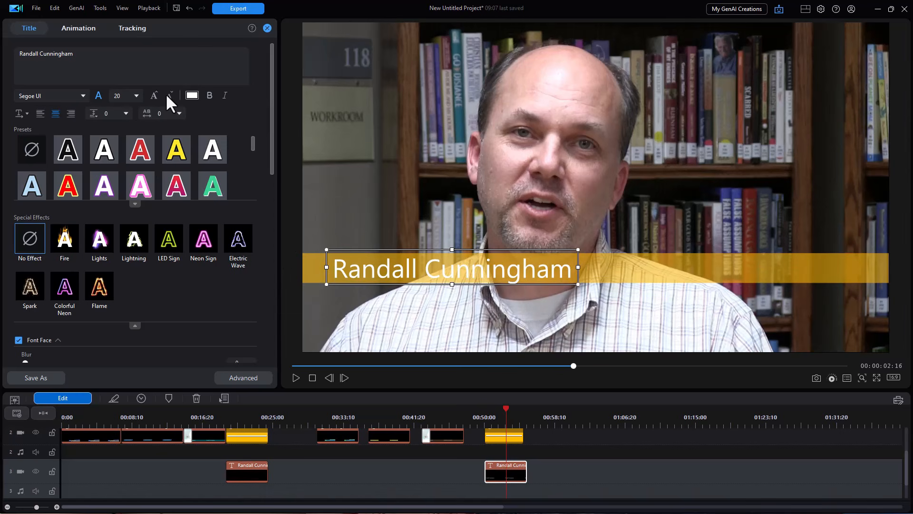
{"action": "left_click", "coordinate": [170, 95]}
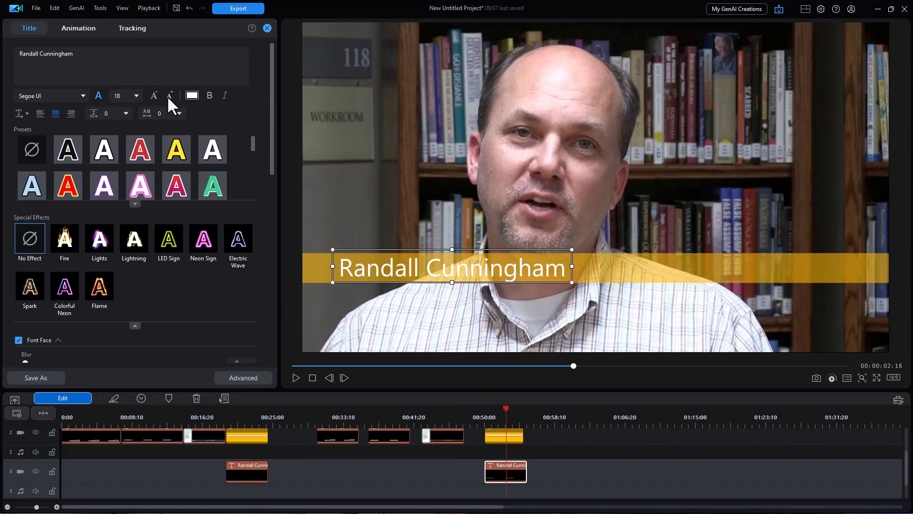
{"action": "left_click", "coordinate": [168, 96]}
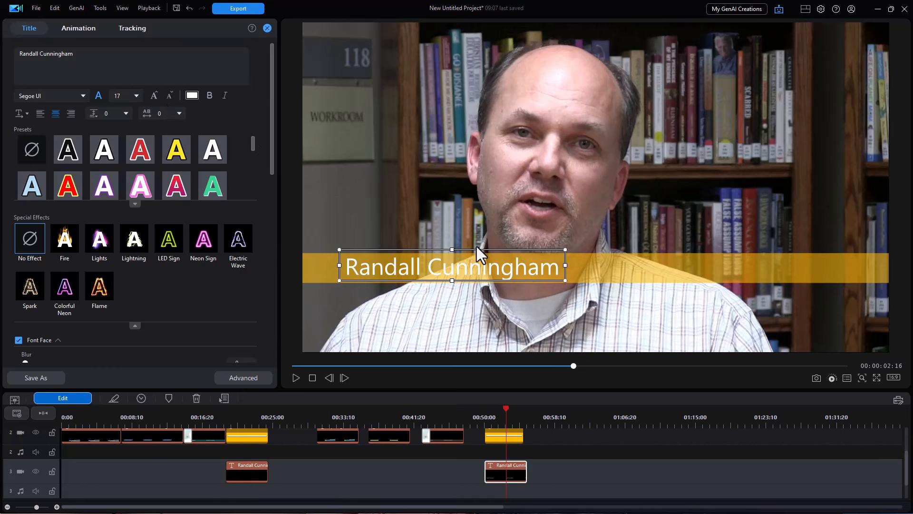
{"action": "left_click_drag", "start_coordinate": [477, 248], "coordinate": [475, 288]}
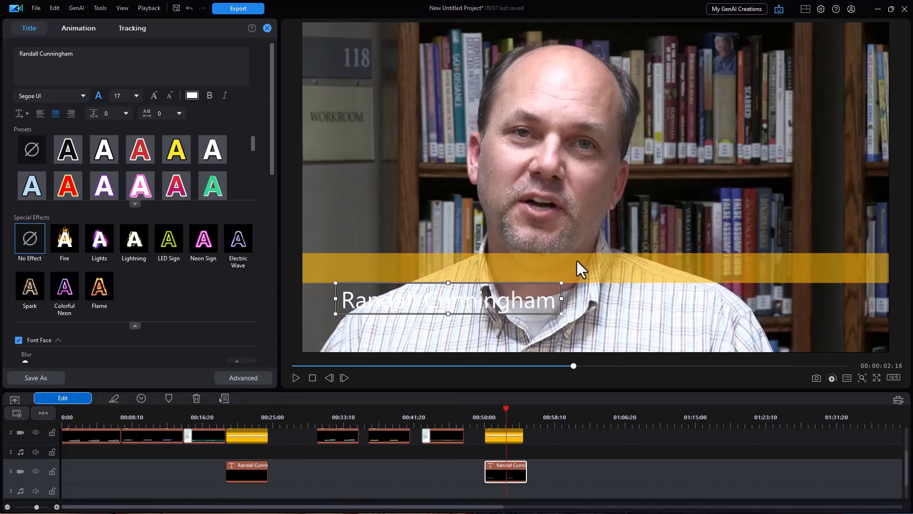
Move the yellow bar down behind the name title, shorten its right end, and nudge it up.
{"action": "left_click", "coordinate": [508, 438]}
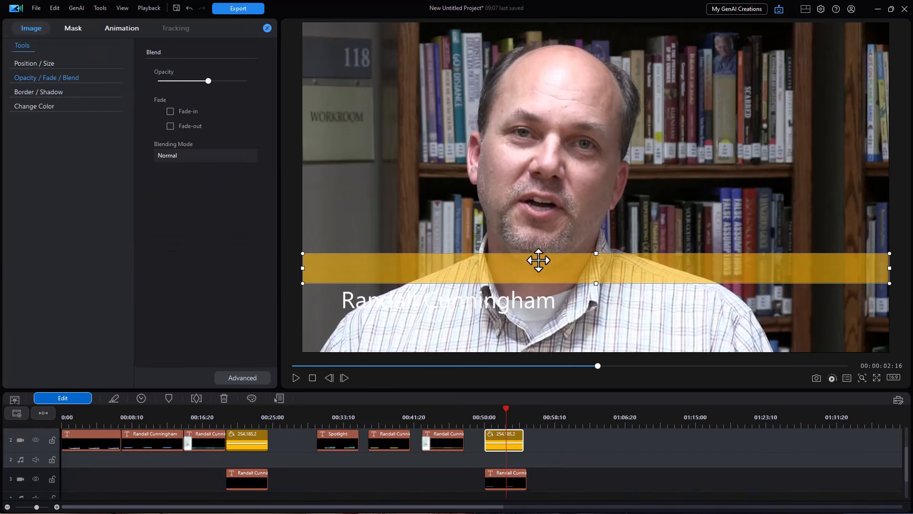
{"action": "left_click_drag", "start_coordinate": [544, 256], "coordinate": [548, 289]}
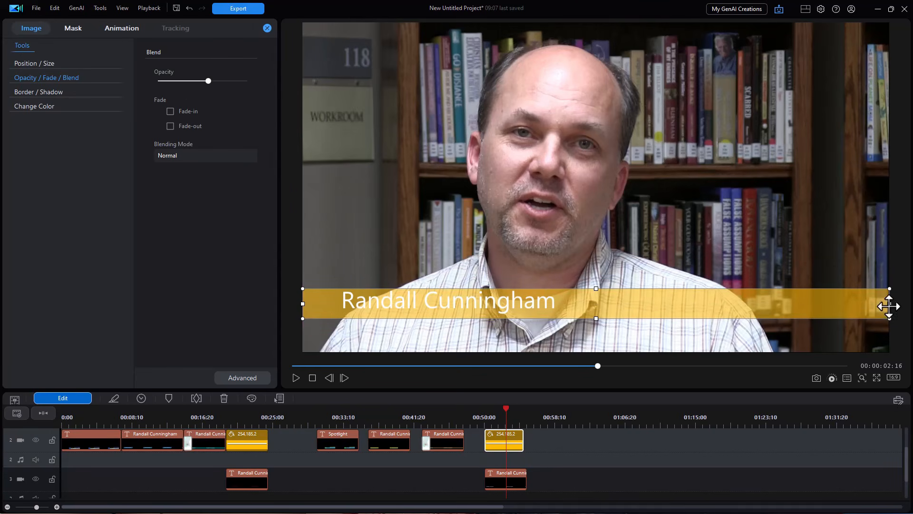
{"action": "left_click_drag", "start_coordinate": [889, 304], "coordinate": [796, 304]}
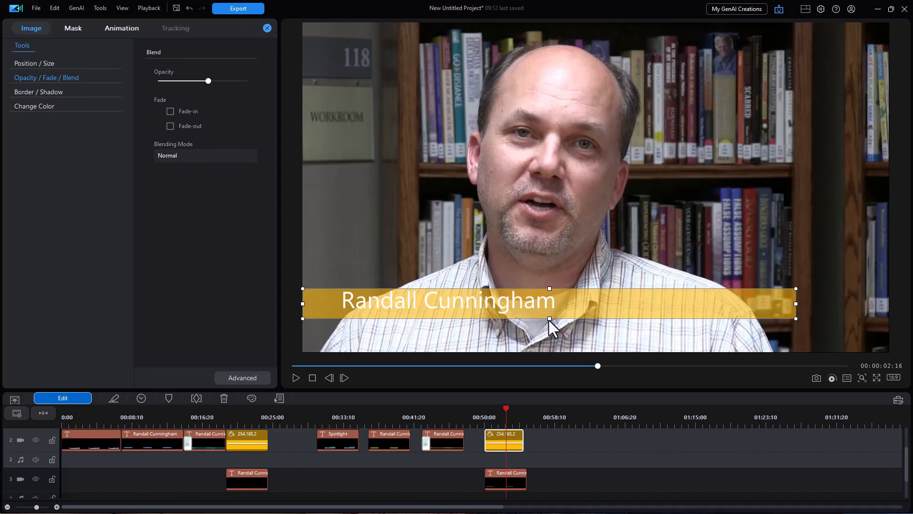
{"action": "key", "text": "Up"}
{"action": "key", "text": "Up"}
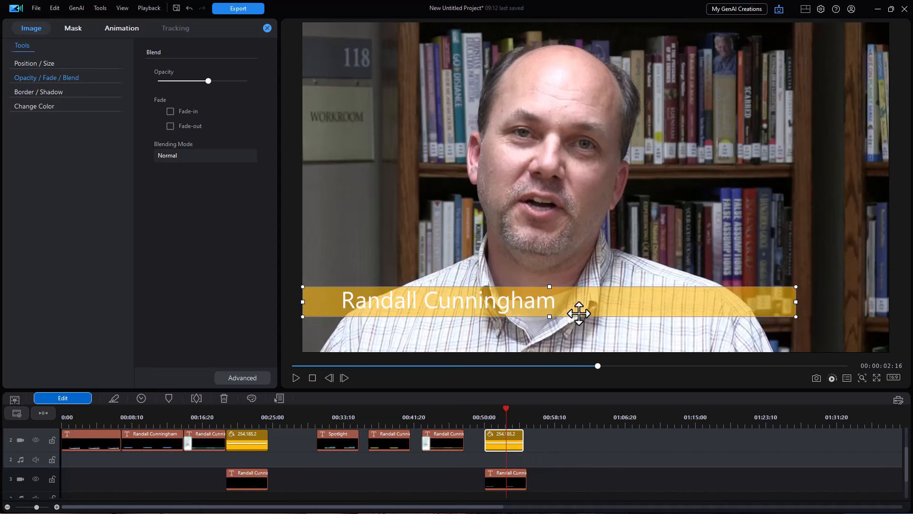
Raise the yellow bar's opacity so it looks more solid behind the name.
{"action": "left_click", "coordinate": [527, 305]}
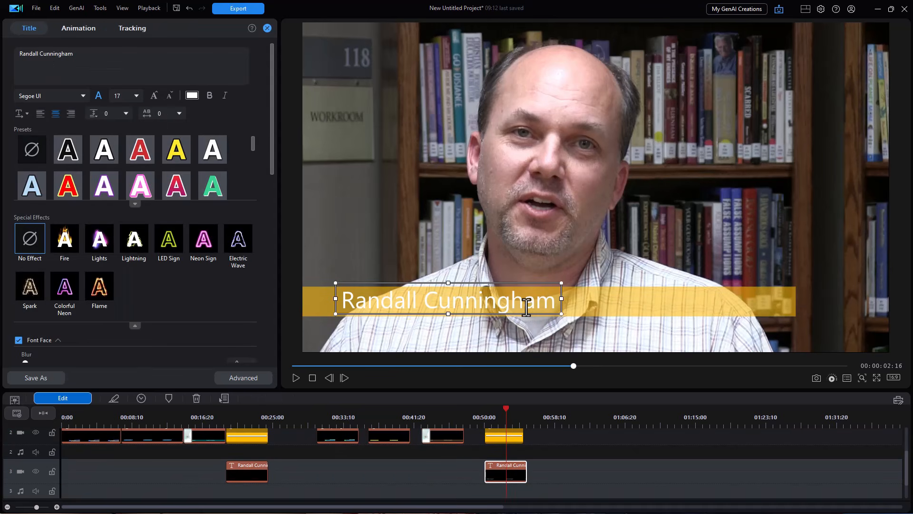
{"action": "left_click", "coordinate": [593, 307]}
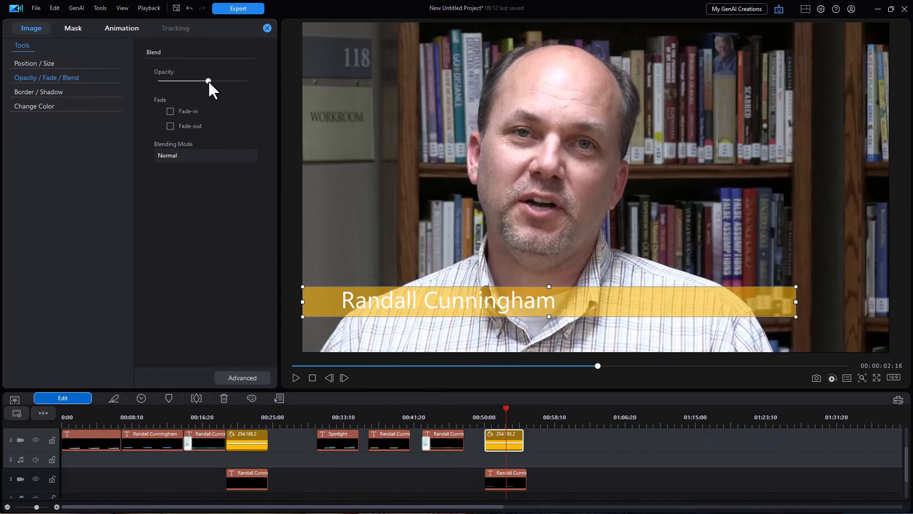
{"action": "left_click_drag", "start_coordinate": [212, 80], "coordinate": [230, 81]}
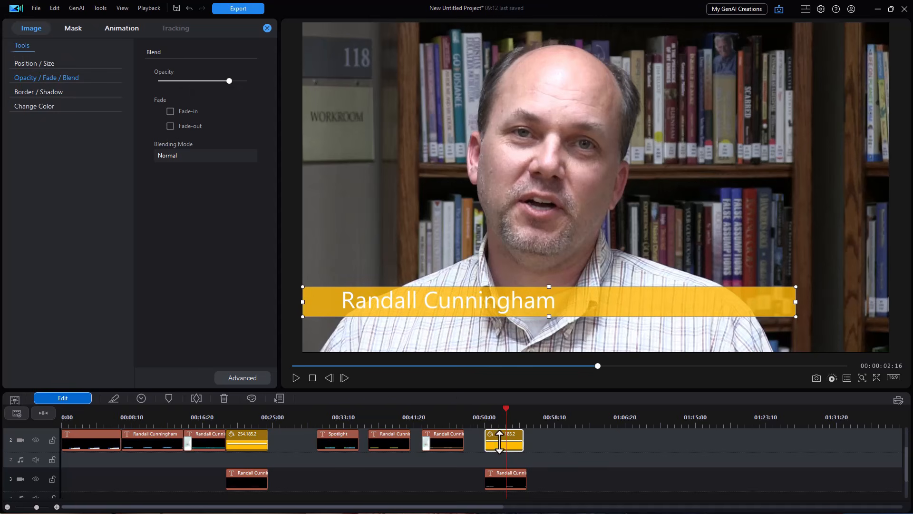
{"action": "left_click", "coordinate": [500, 481]}
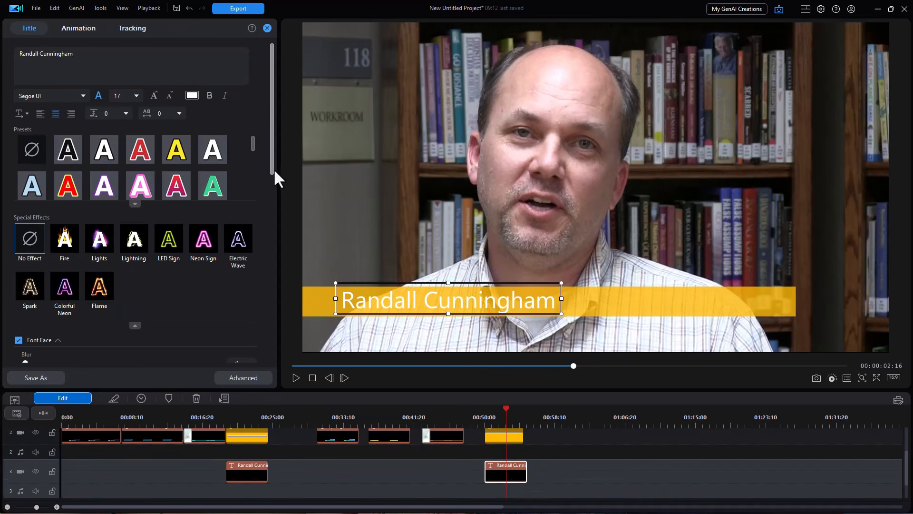
Enable a drop shadow on the name title text with distance 1.2.
{"action": "left_click_drag", "start_coordinate": [273, 136], "coordinate": [275, 235]}
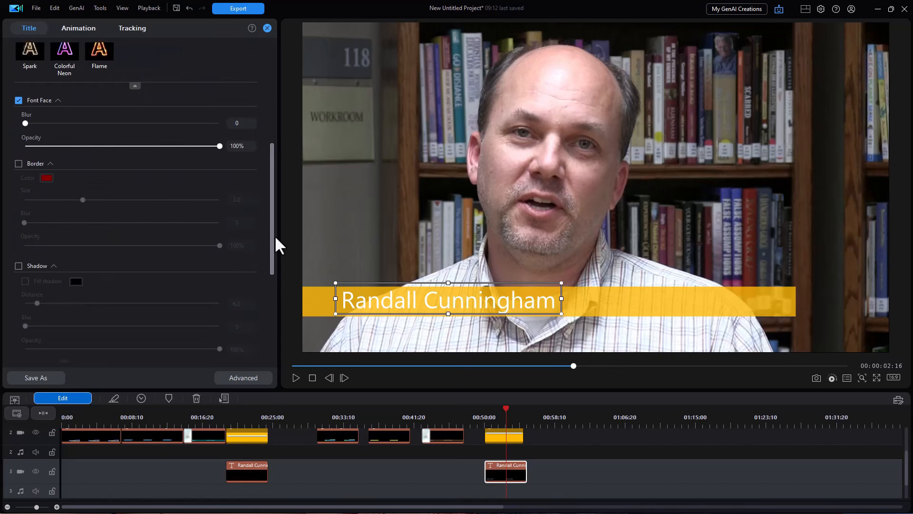
{"action": "left_click", "coordinate": [18, 266]}
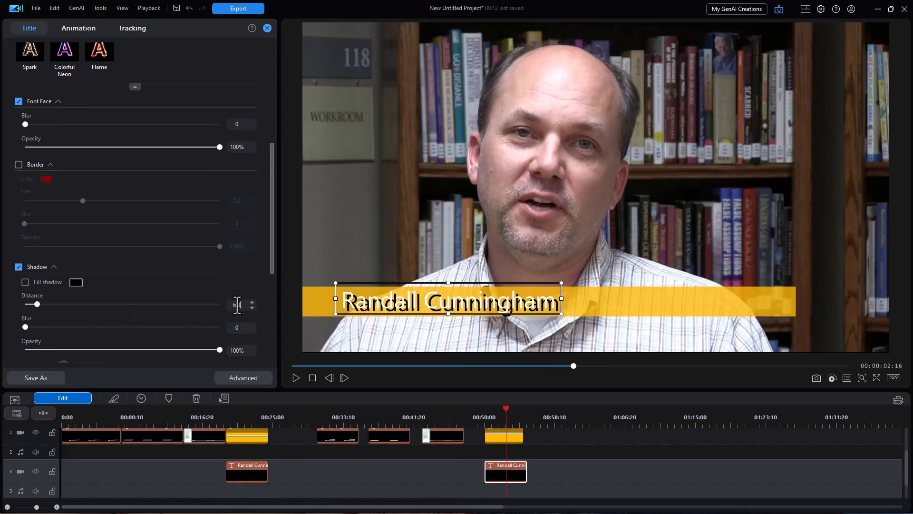
{"action": "type", "text": "1.2"}
{"action": "key", "text": "Return"}
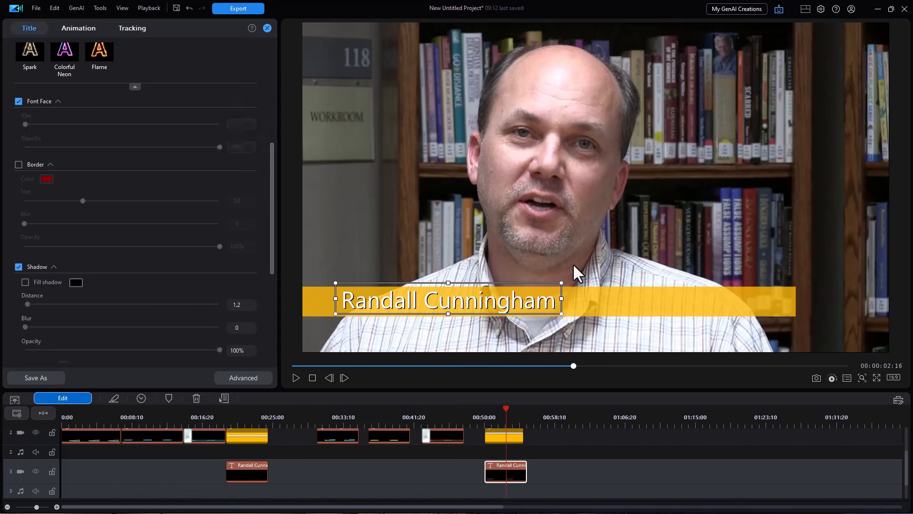
{"action": "left_click", "coordinate": [573, 263]}
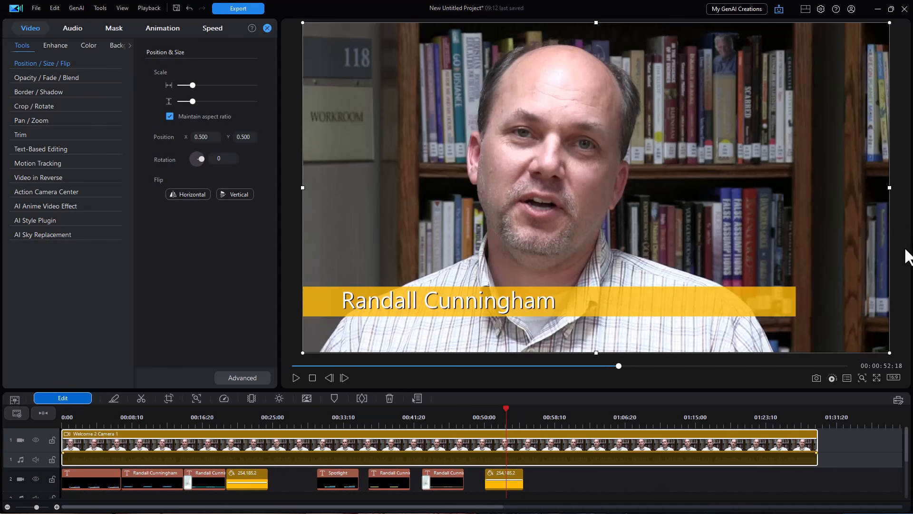
{"action": "left_click_drag", "start_coordinate": [906, 446], "coordinate": [906, 451]}
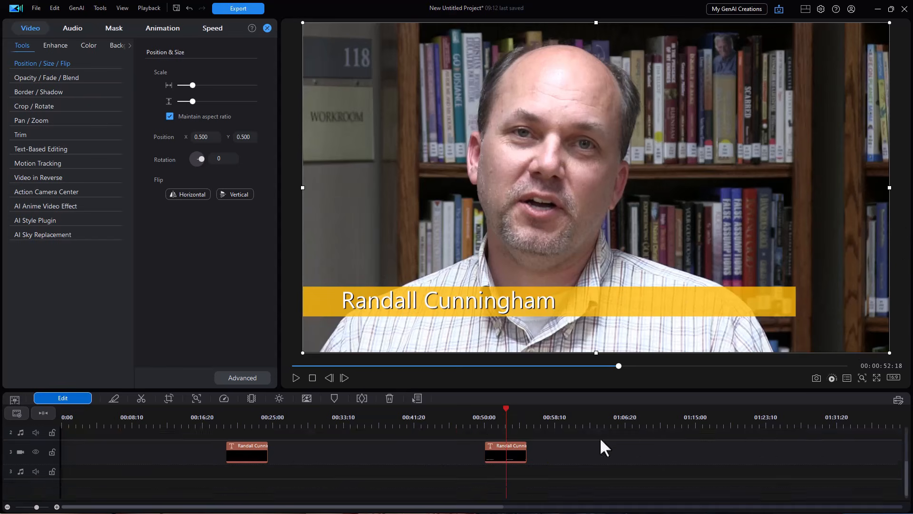